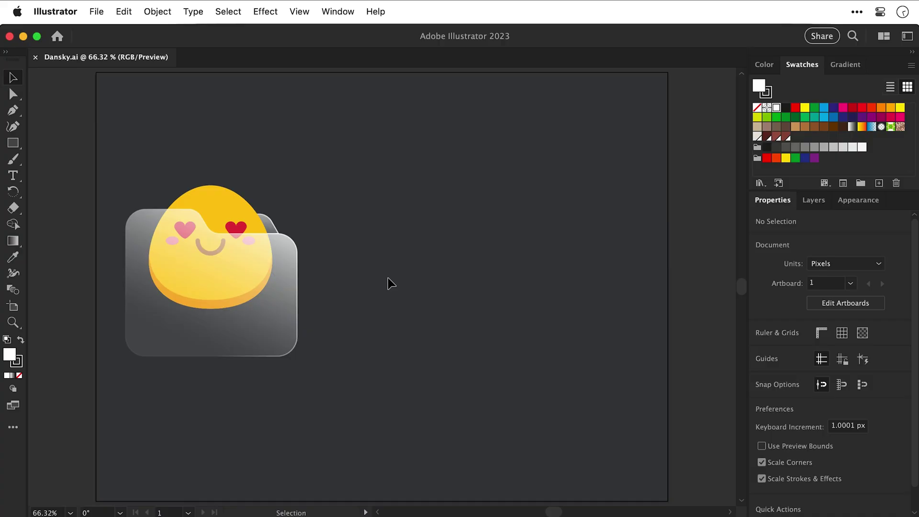
Try dragging the emoji off the folder to the right, then undo and deselect
drag(240, 207, 436, 209)
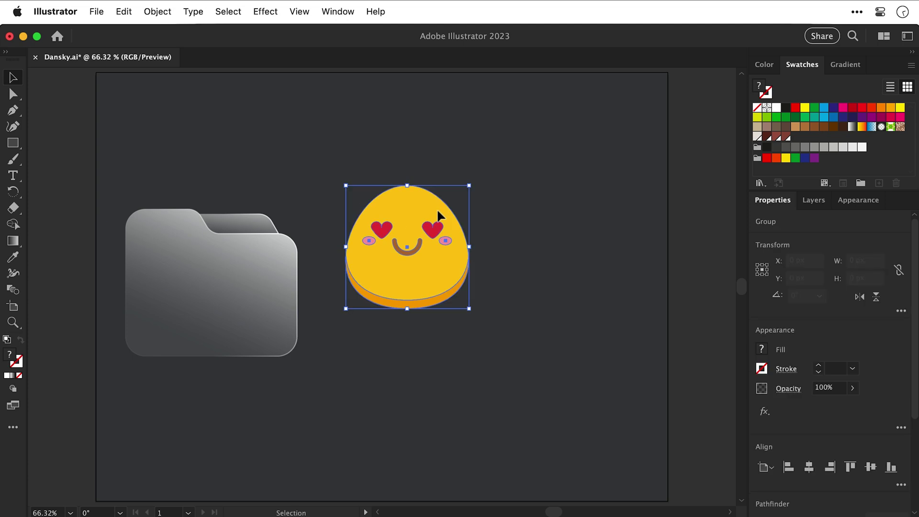
key(super+z)
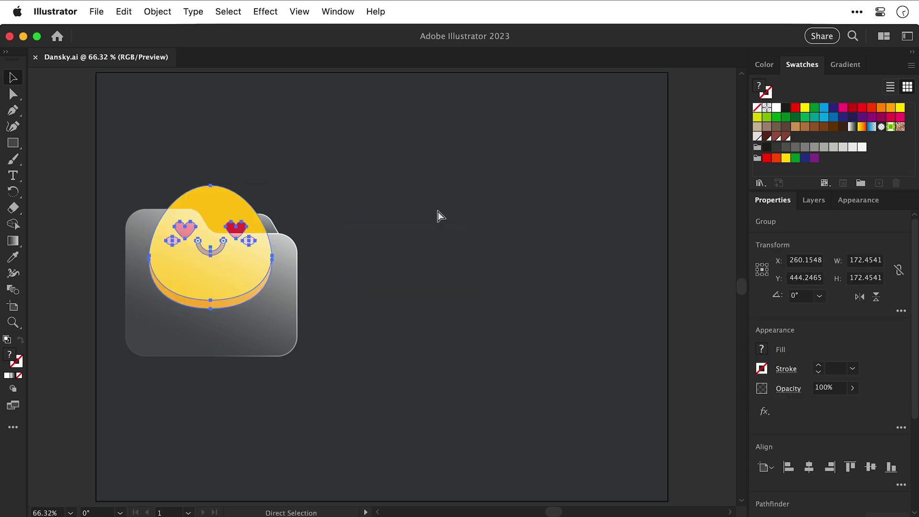
click(438, 215)
Copy the folder and emoji, paste in place, and nudge copies right into three icons
drag(125, 180, 329, 380)
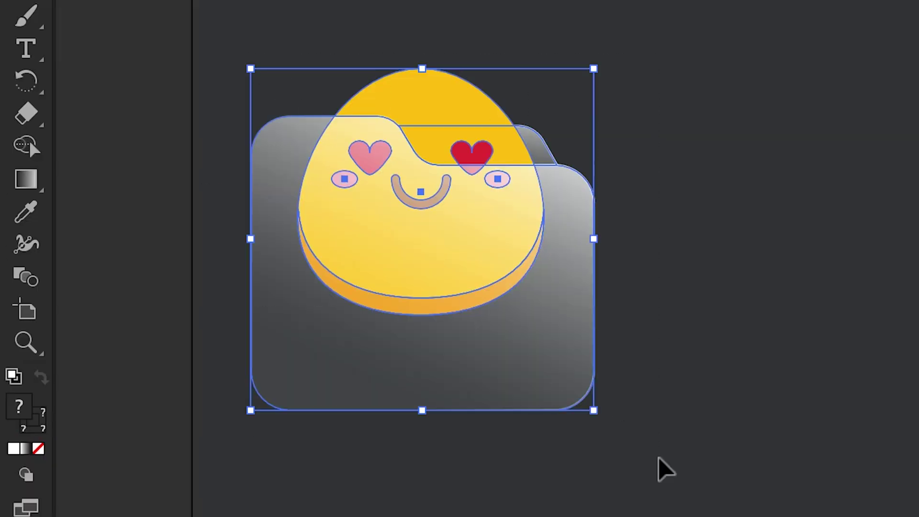
key(super+c)
key(super+shift+v)
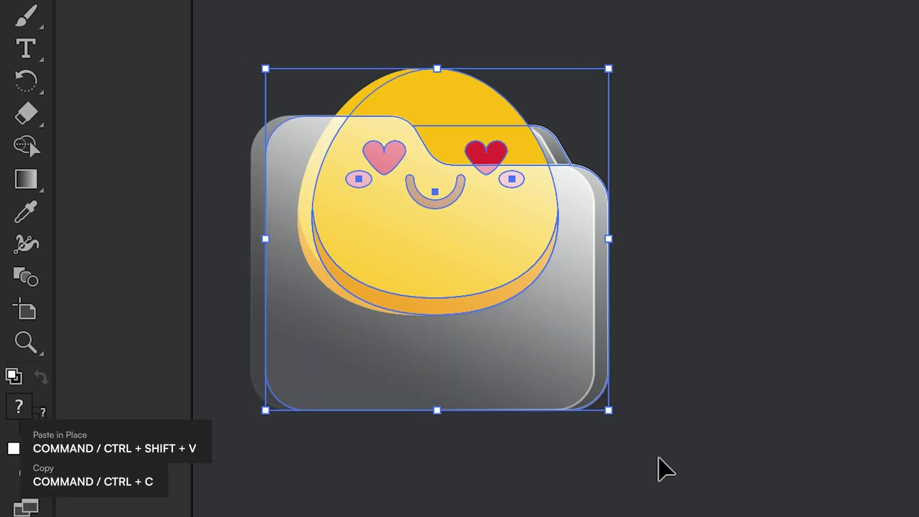
key(shift+Right)
key(shift+Right)
key(shift+Right)
key(shift+Right)
key(shift+Right)
key(shift+Right)
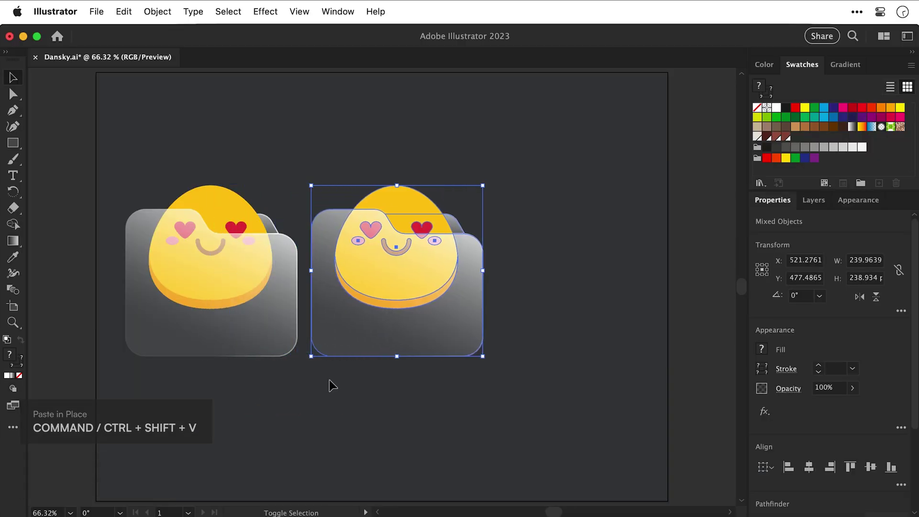
key(Right)
key(Right)
key(Right)
key(Right)
key(Right)
key(Right)
key(Right)
key(Right)
key(Right)
key(Right)
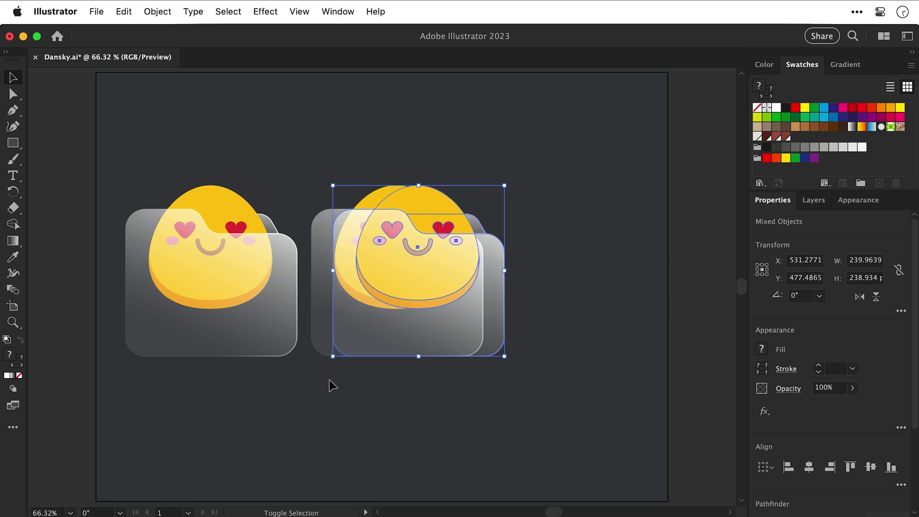
key(shift+Right)
key(shift+Right)
key(shift+Right)
key(shift+Right)
key(shift+Right)
key(shift+Right)
key(shift+Right)
key(shift+Right)
key(shift+Right)
key(shift+Right)
key(shift+Right)
key(shift+Right)
key(shift+Right)
key(shift+Right)
key(shift+Right)
key(shift+Right)
key(shift+Right)
key(shift+Right)
key(shift+Right)
key(shift+Right)
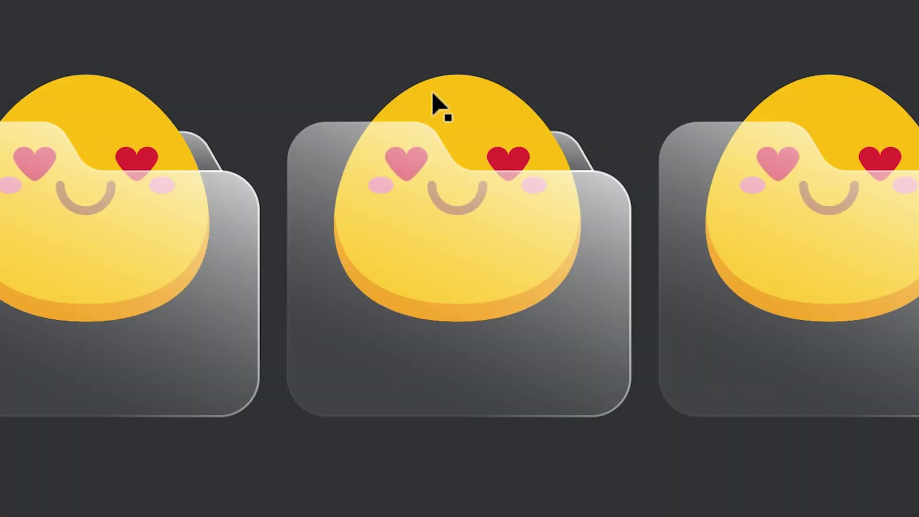
Apply a 6 px Gaussian Blur to the middle folder's emoji
click(385, 199)
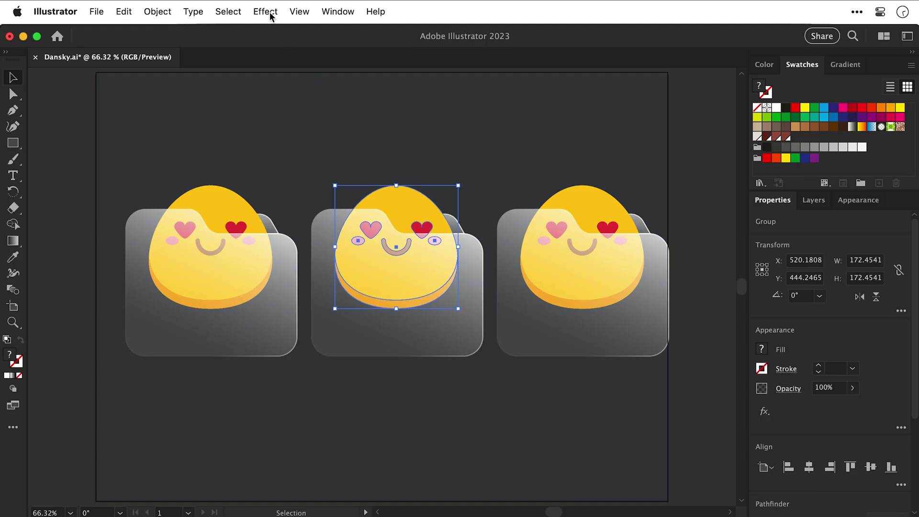
click(271, 15)
mouse_move(270, 313)
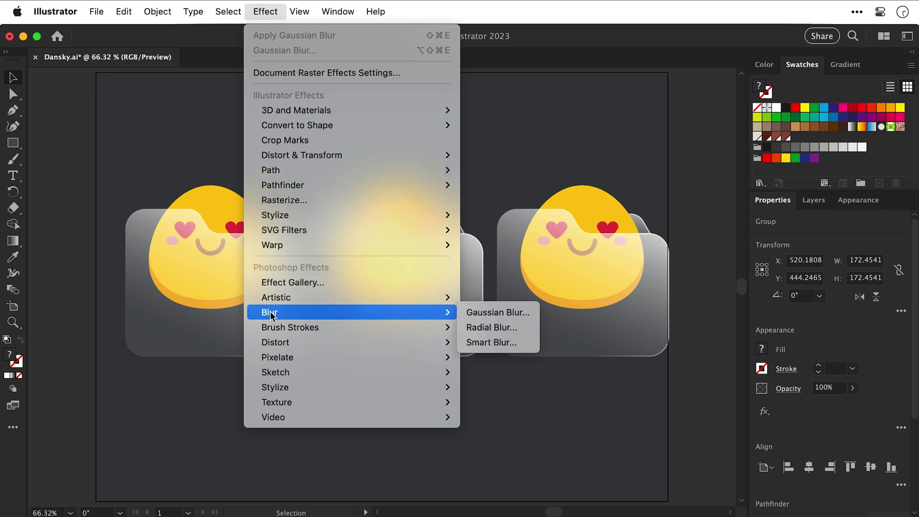
click(472, 312)
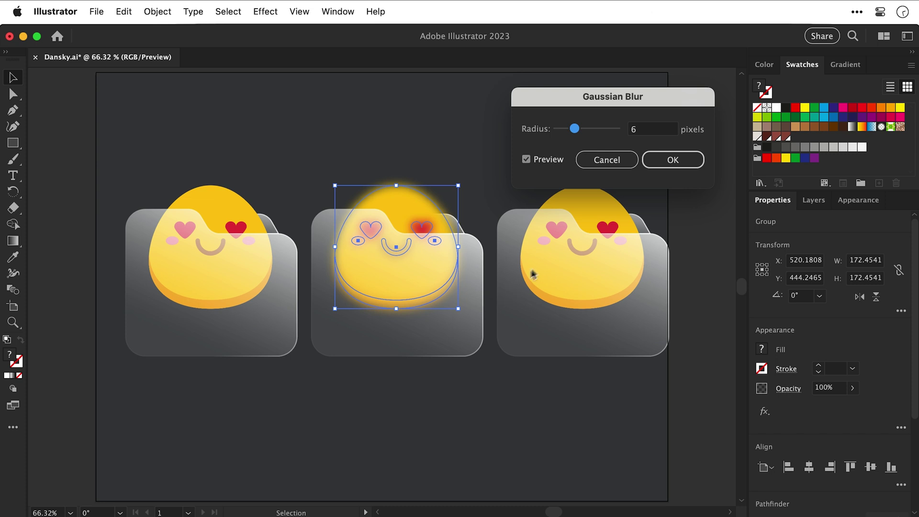
click(682, 161)
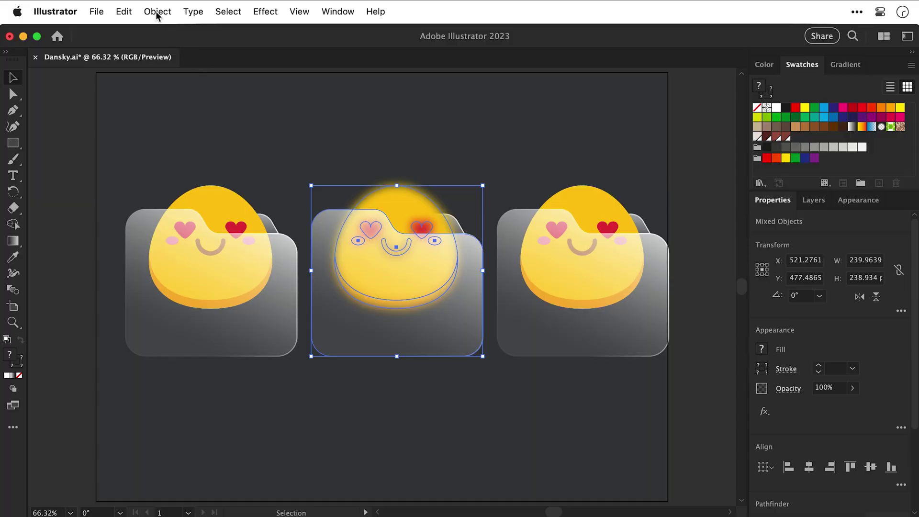
click(157, 11)
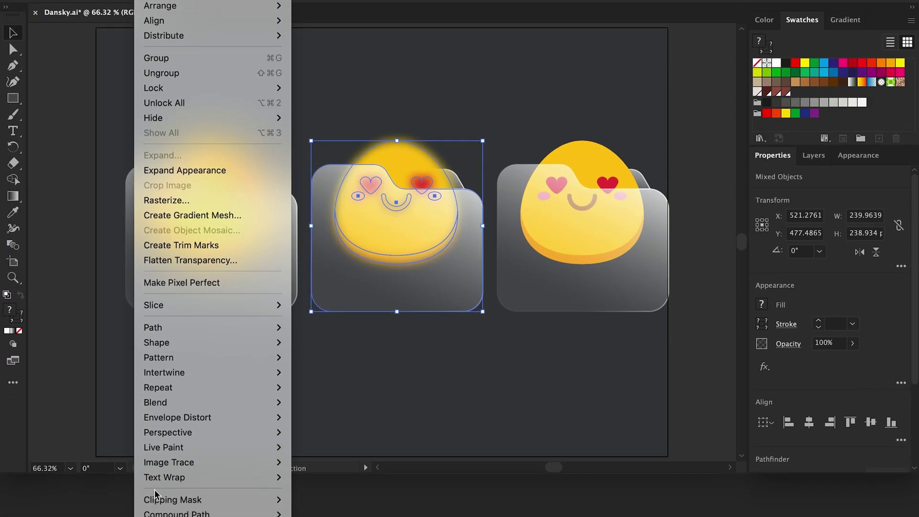
Make a clipping mask trimming the blurred middle emoji to its folder outline, then deselect
mouse_move(156, 498)
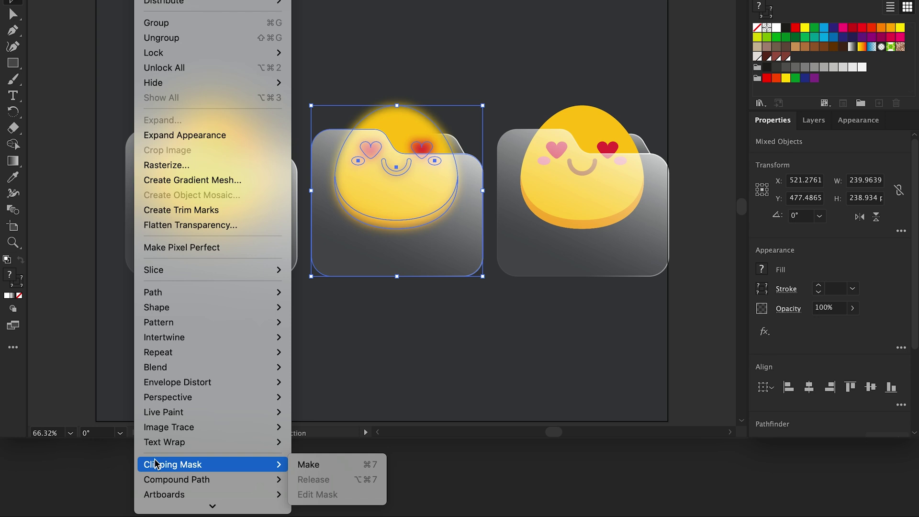
click(309, 465)
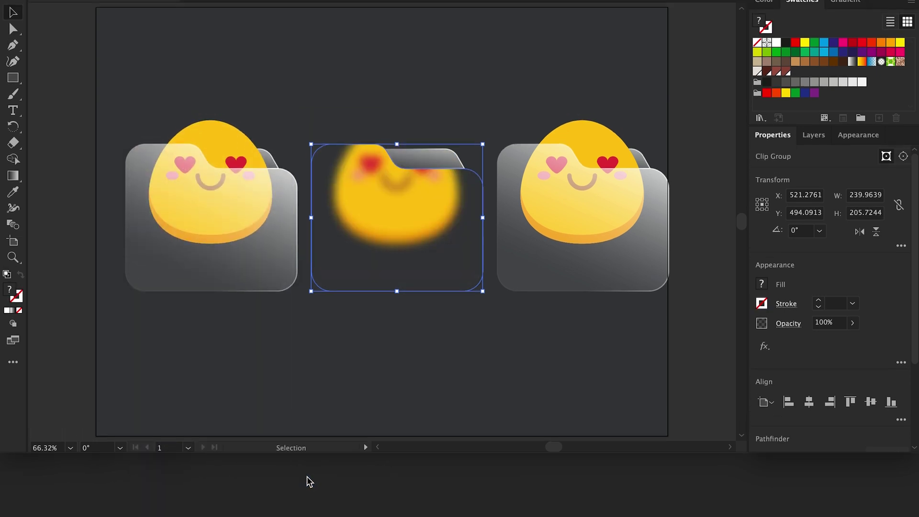
key(super+shift+a)
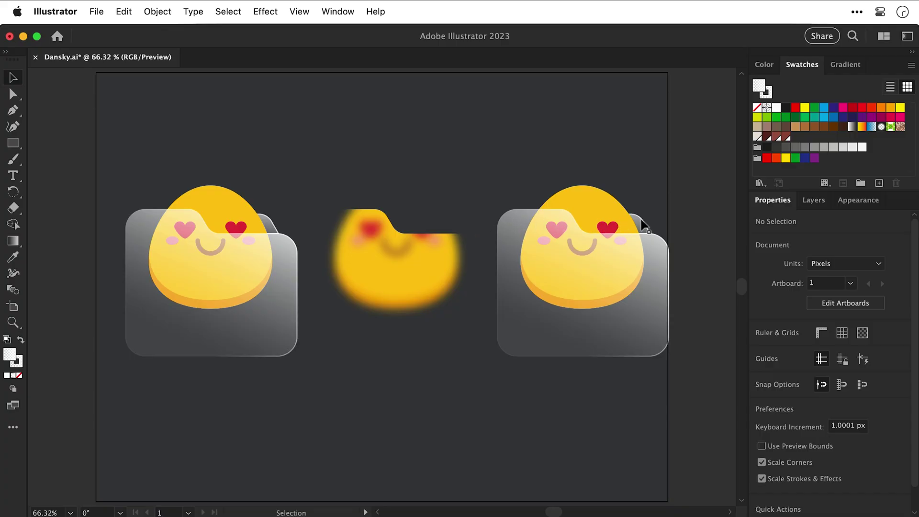
click(642, 221)
key(super+shift+a)
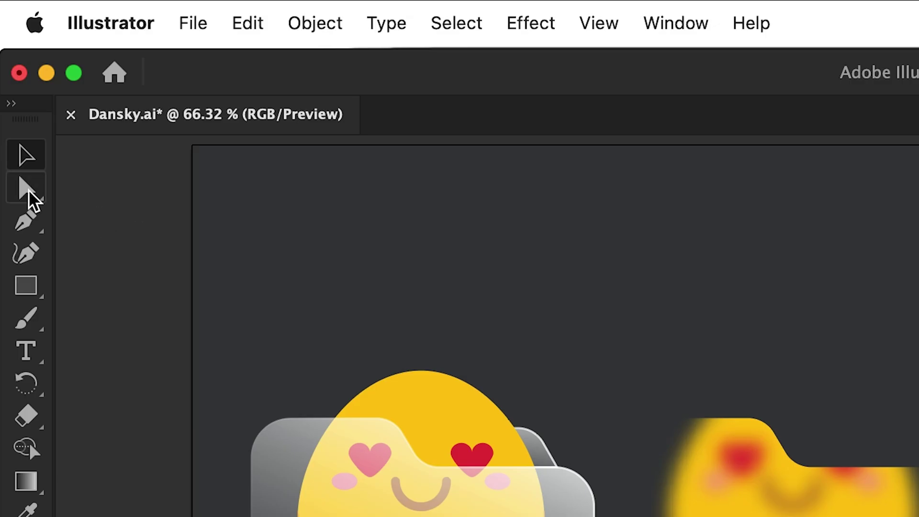
Drag the right folder's bottom anchor points up into a short folder-top strip
click(28, 189)
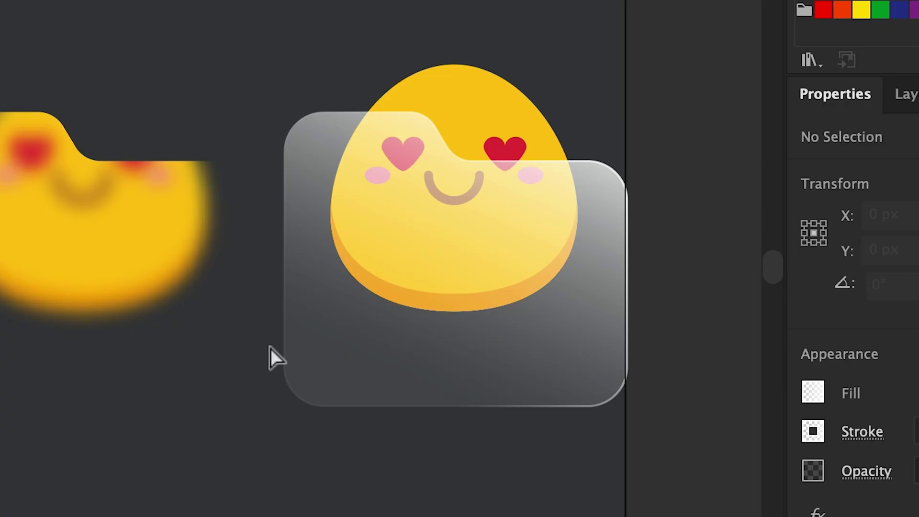
drag(271, 349, 656, 444)
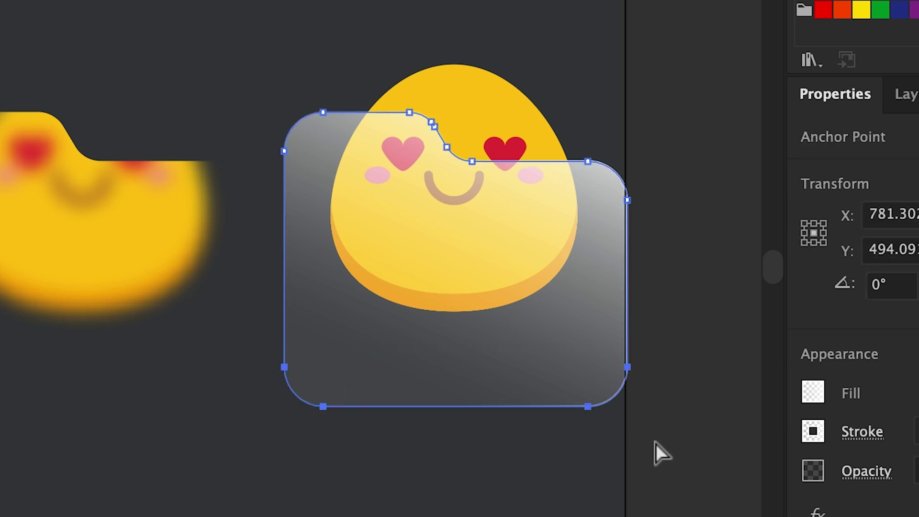
drag(589, 411, 521, 0)
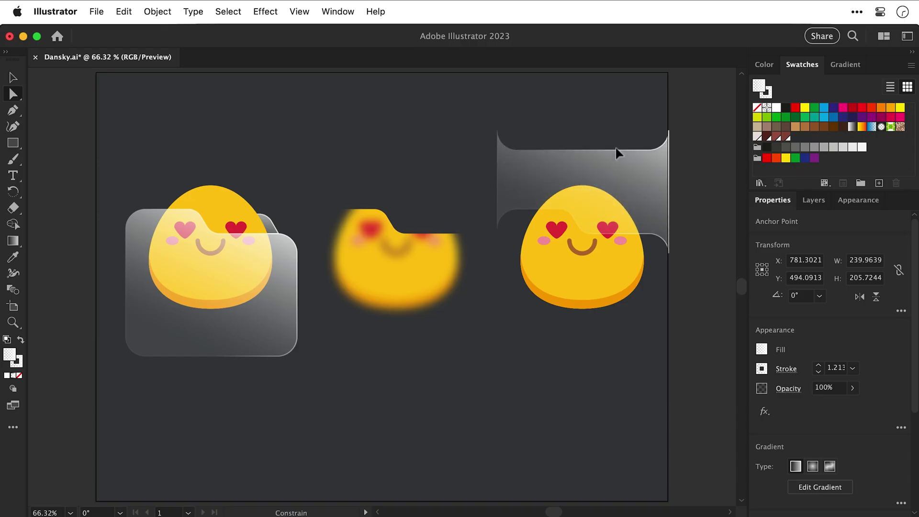
drag(616, 142, 617, 141)
Clip the right emoji to the shortened strip with Cmd+7 and nudge it left
key(v)
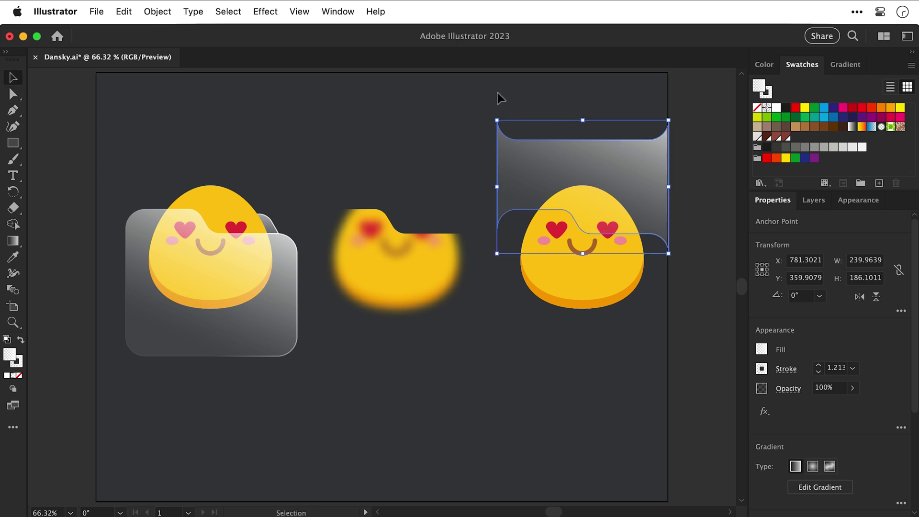
drag(656, 356, 656, 356)
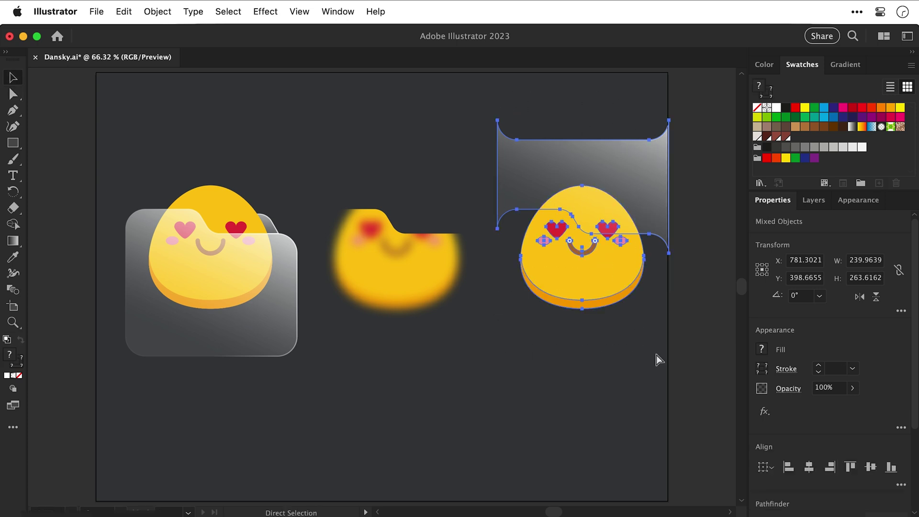
key(super+7)
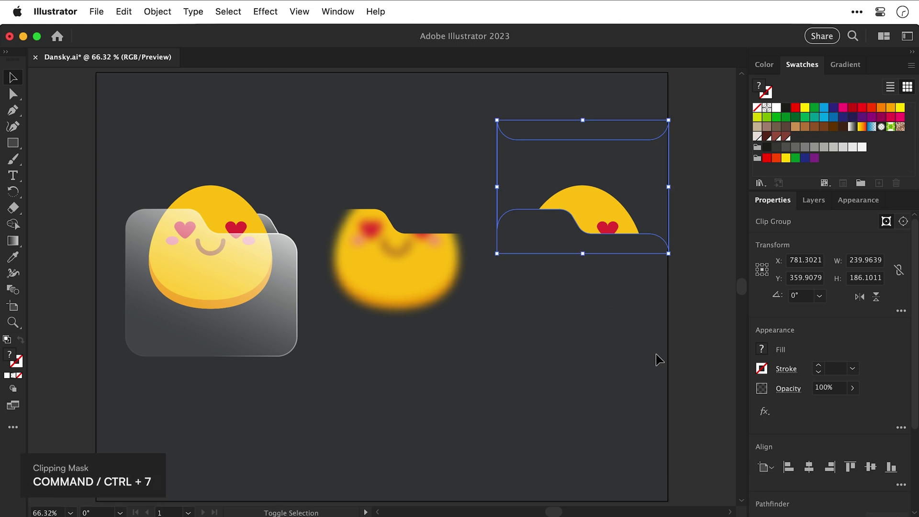
key(shift+Left)
key(shift+Left)
key(shift+Left)
key(shift+Left)
key(shift+Left)
key(shift+Left)
key(shift+Left)
key(shift+Left)
key(shift+Left)
key(shift+Left)
key(shift+Left)
key(shift+Left)
key(shift+Left)
key(shift+Left)
key(shift+Left)
key(shift+Left)
key(shift+Left)
key(shift+Left)
key(shift+Left)
key(shift+Left)
key(shift+Left)
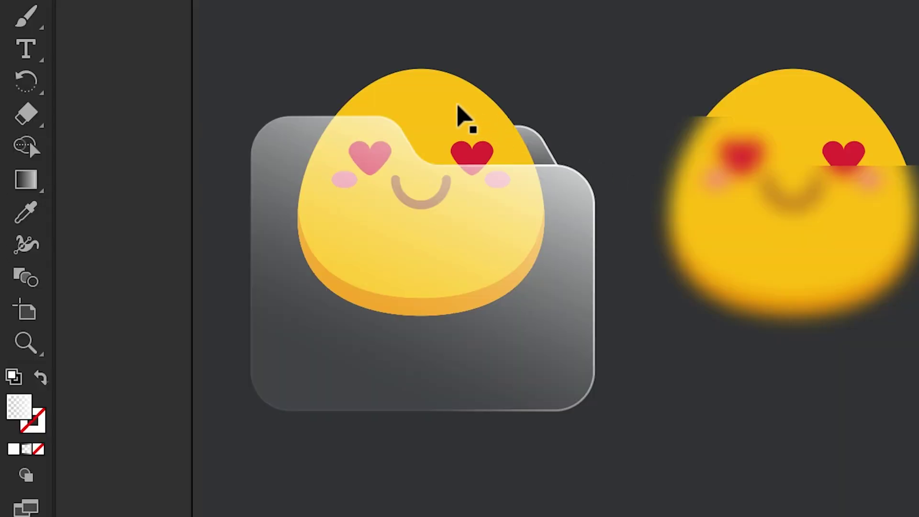
Delete the left folder's sharp emoji and move the blurred clip group onto it
click(228, 204)
key(Delete)
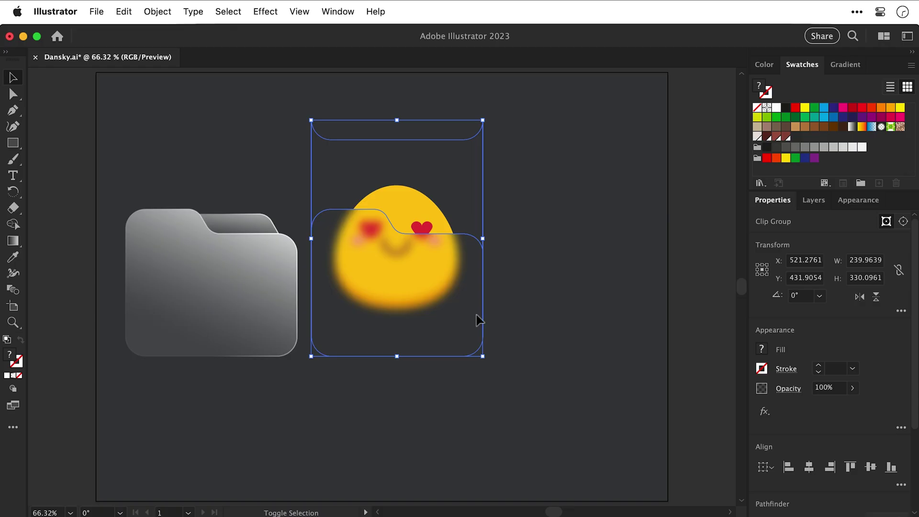
key(shift+Left)
key(shift+Left)
key(shift+Left)
key(shift+Left)
key(shift+Left)
key(shift+Left)
key(shift+Left)
key(shift+Left)
key(shift+Left)
key(shift+Left)
key(shift+Left)
key(shift+Left)
key(shift+Left)
key(shift+Left)
key(shift+Left)
key(shift+Left)
key(shift+Left)
key(shift+Left)
key(shift+Left)
key(shift+Left)
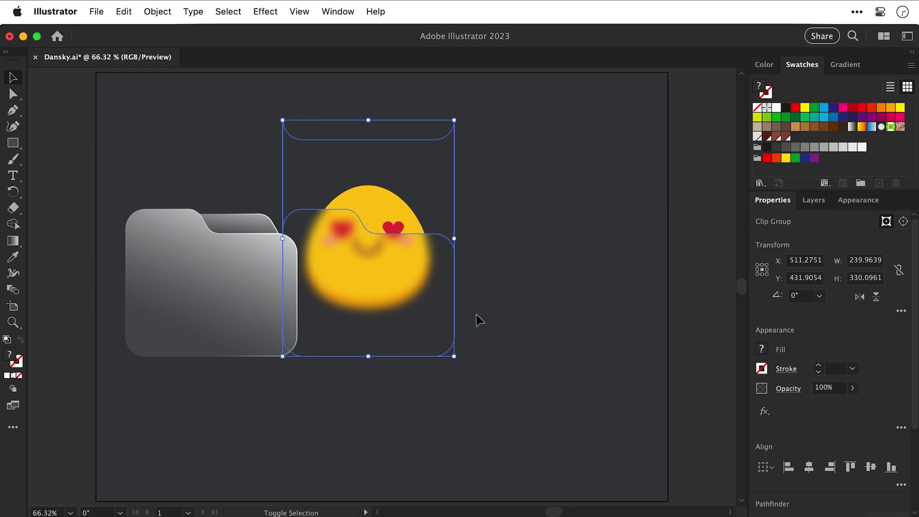
Move the whole folder icon toward the artboard centre and scale it up
key(super+a)
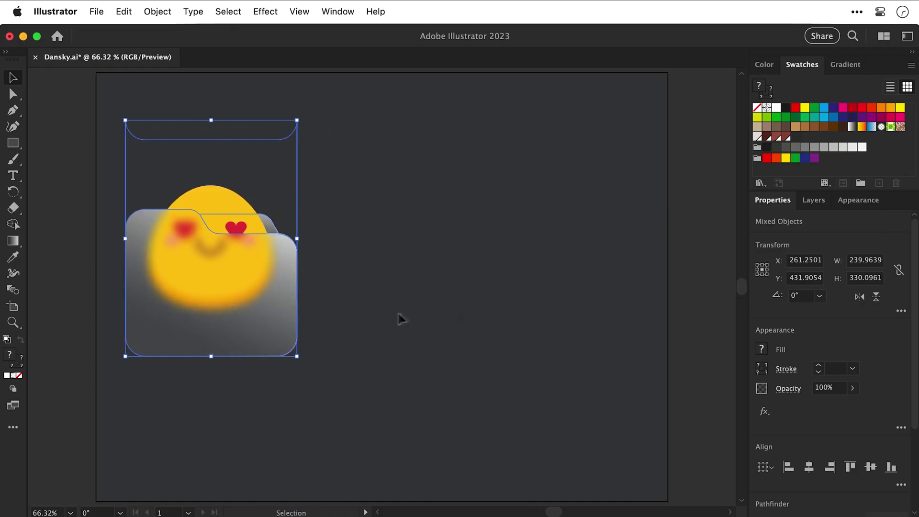
drag(278, 310, 451, 308)
drag(470, 356, 514, 396)
click(513, 396)
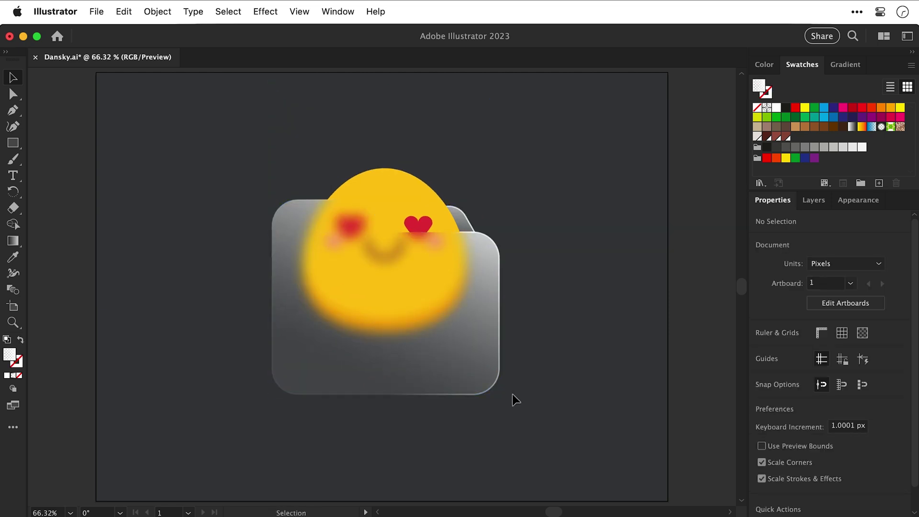
Bring the folder's back panel to front over the yellow emoji
click(459, 356)
right_click(458, 350)
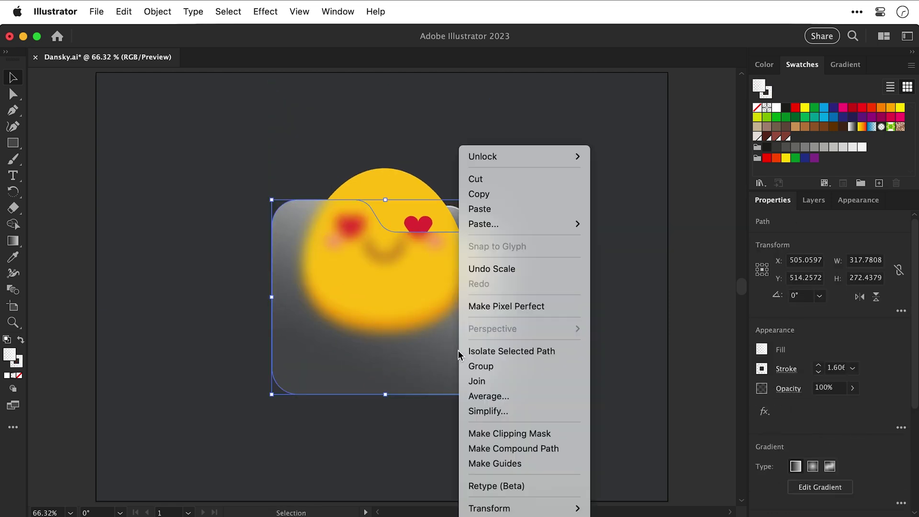
mouse_move(516, 516)
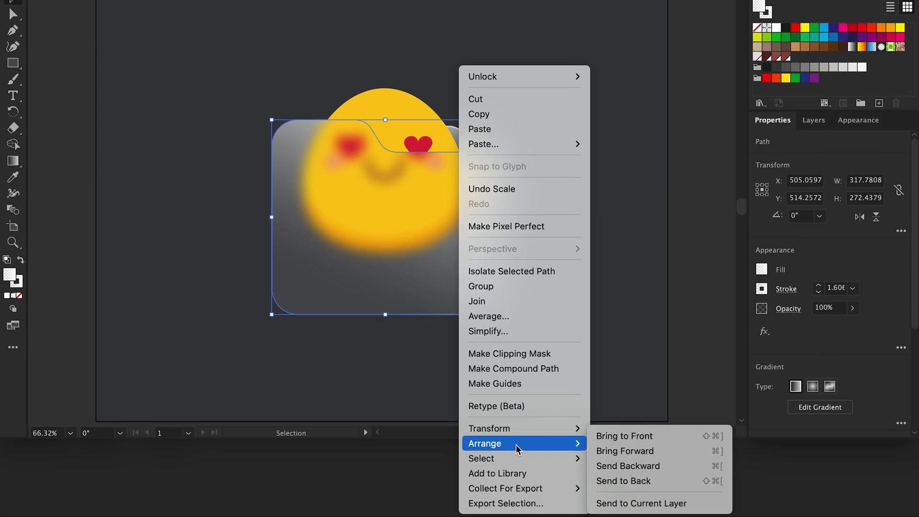
click(610, 436)
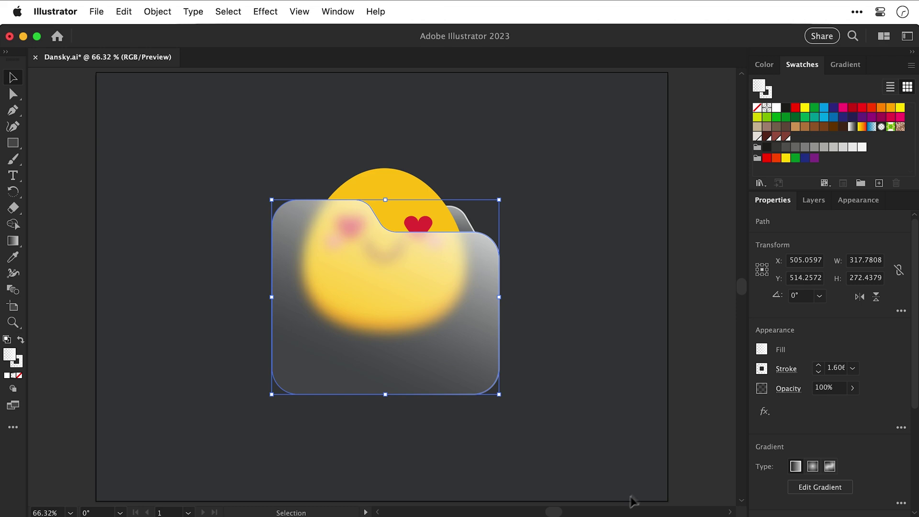
click(700, 442)
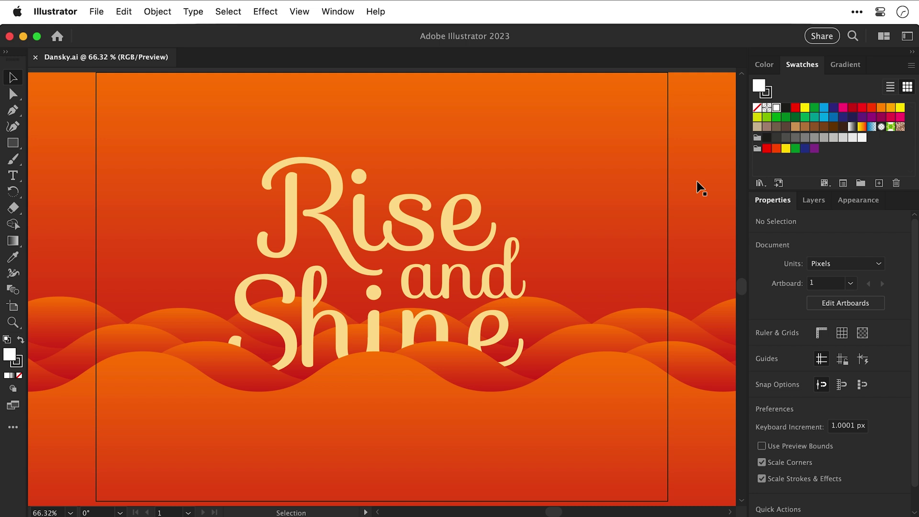
key(super+minus)
key(super+minus)
key(super+minus)
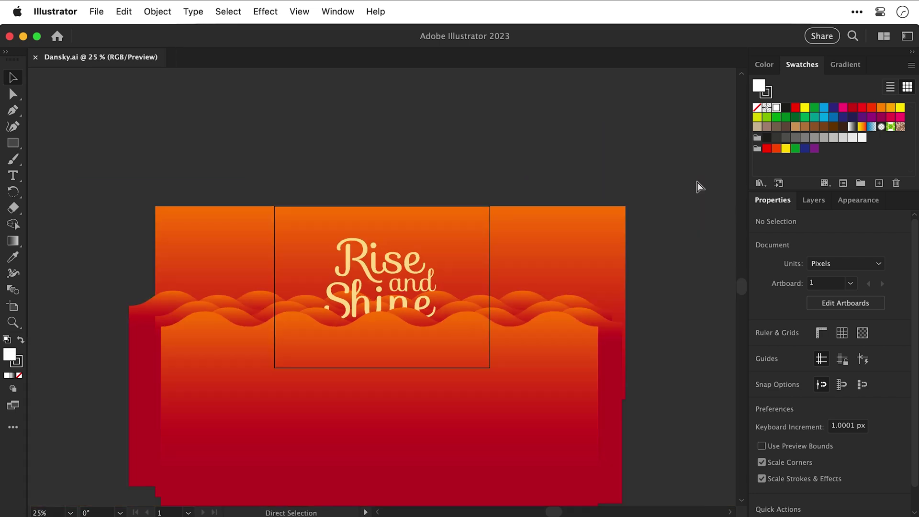
drag(574, 361, 624, 429)
drag(546, 364, 656, 357)
drag(536, 300, 611, 129)
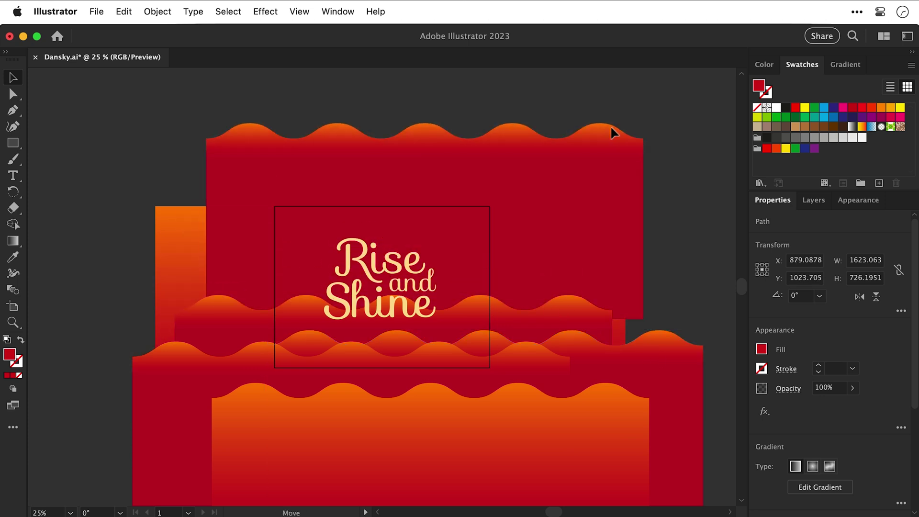
key(super+z)
key(super+z)
key(super+z)
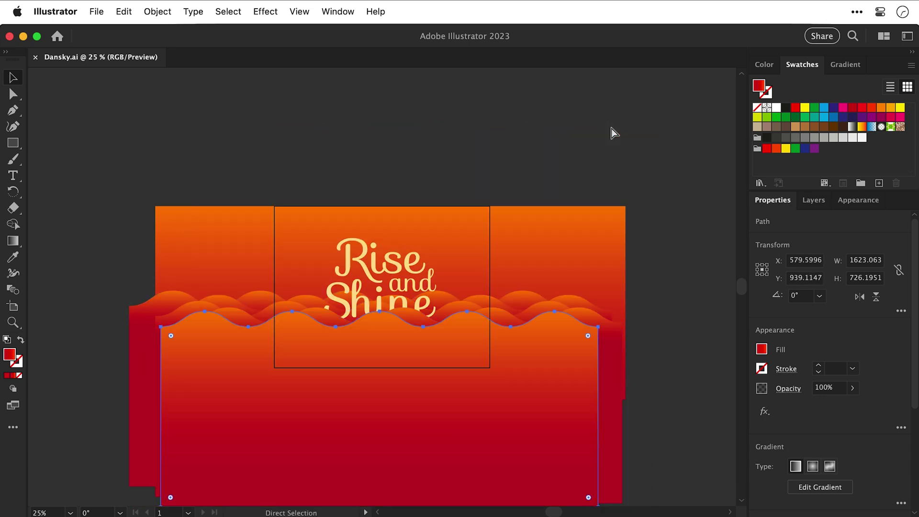
key(super+0)
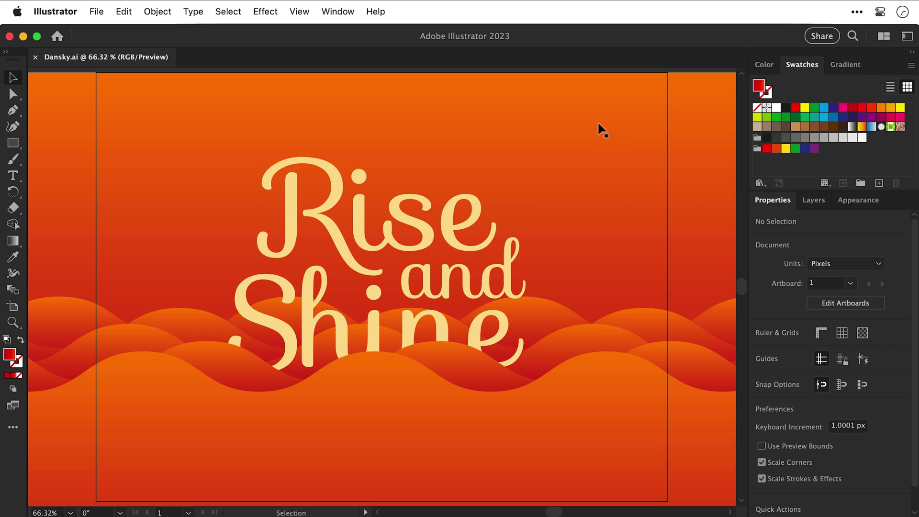
Turn on View > Trim View to hide the waves spilling past the artboard
click(300, 12)
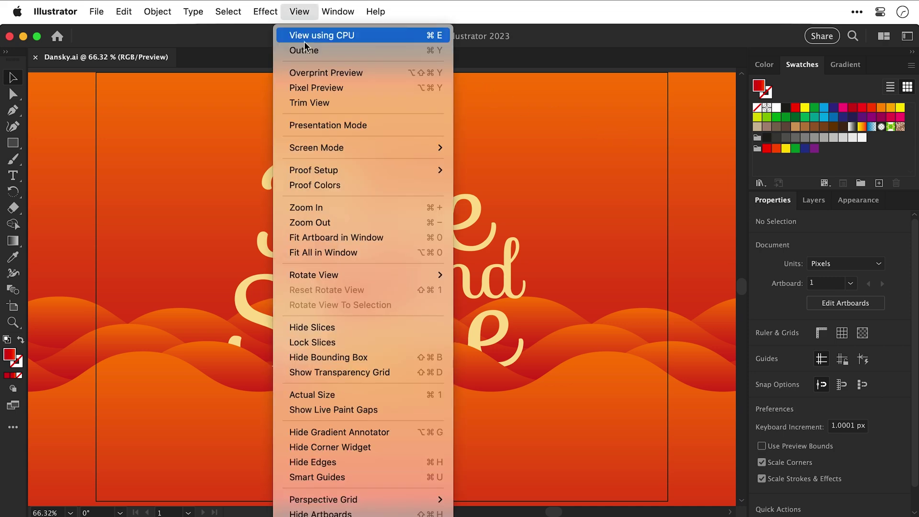
click(304, 102)
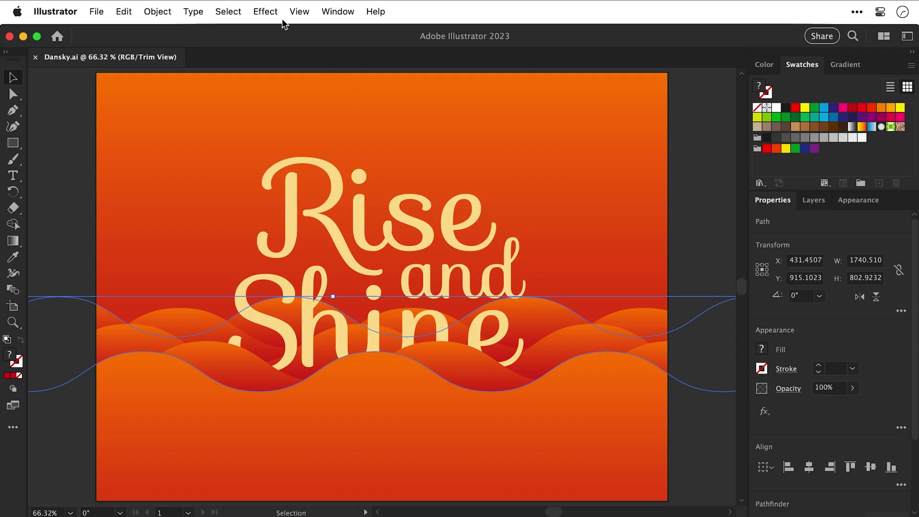
click(265, 12)
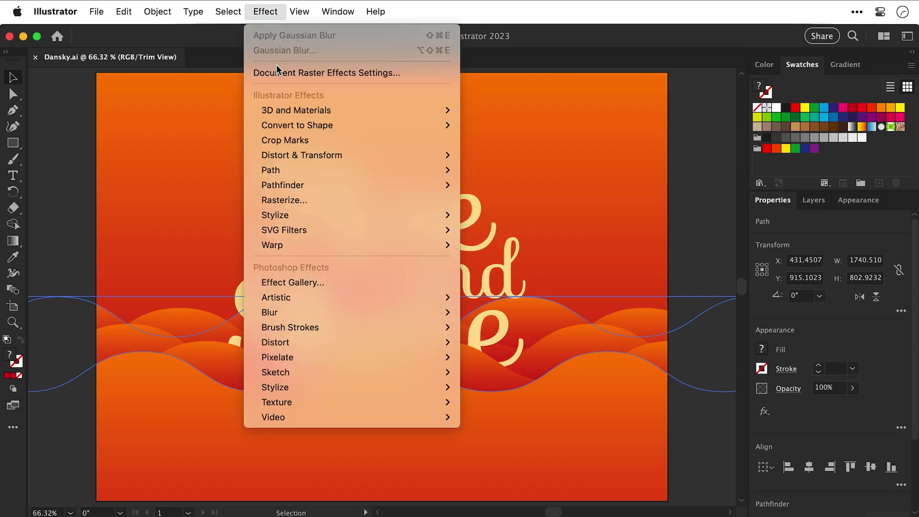
Give the selected wave shapes a 5 px Gaussian Blur
mouse_move(302, 314)
click(474, 313)
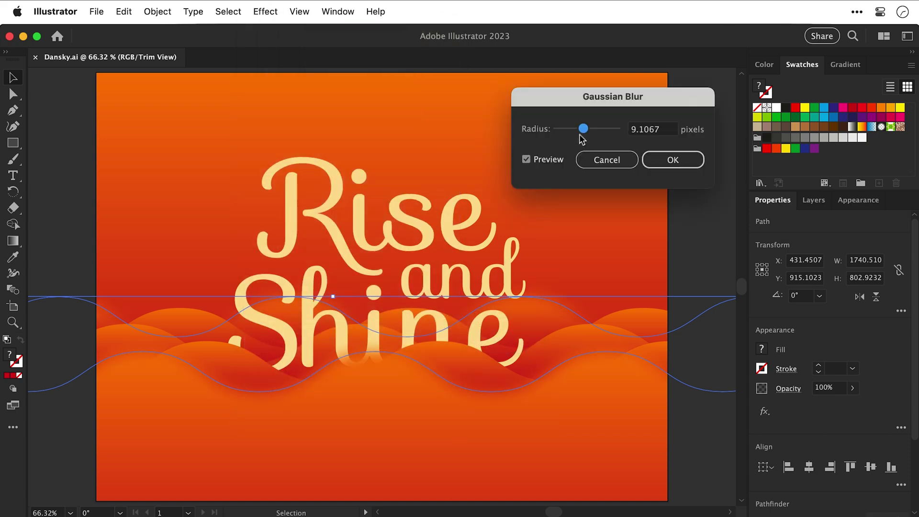
drag(565, 129, 571, 129)
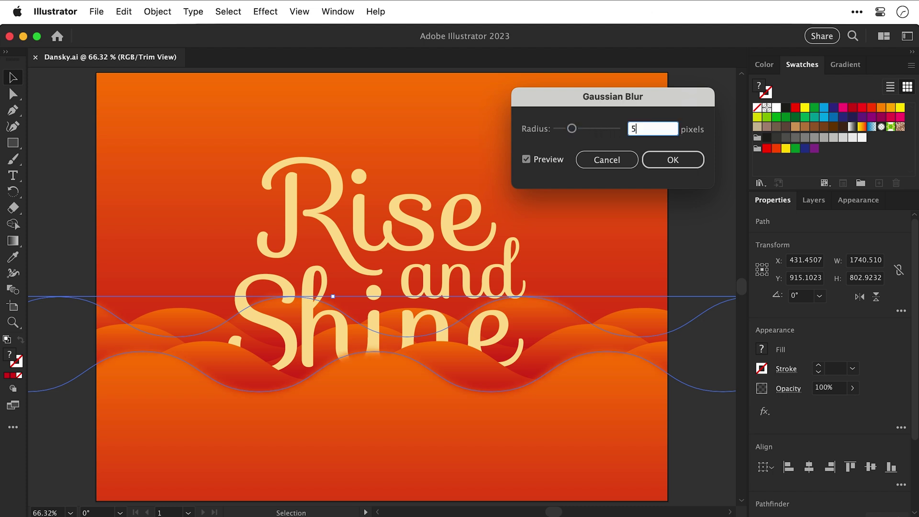
text(5)
key(Return)
key(super+shift+a)
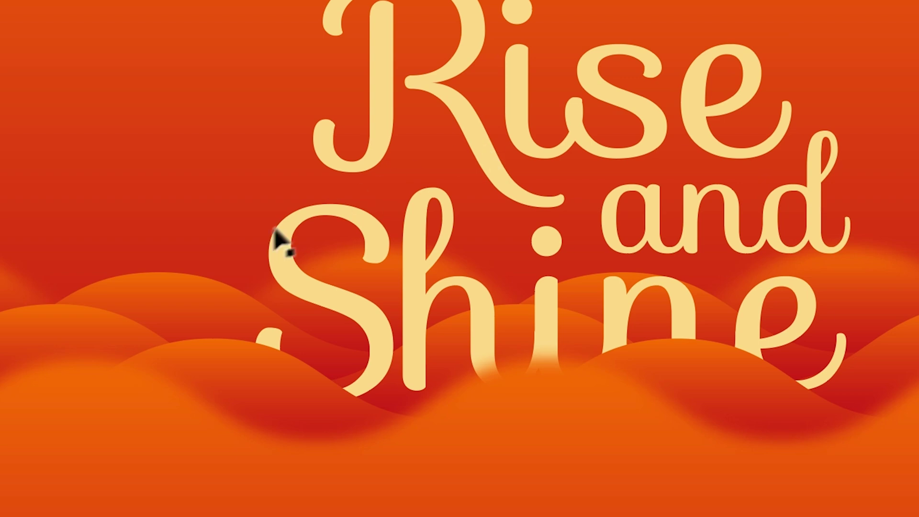
Select a back and a front wave and give them a 2.5 px Gaussian Blur
click(179, 280)
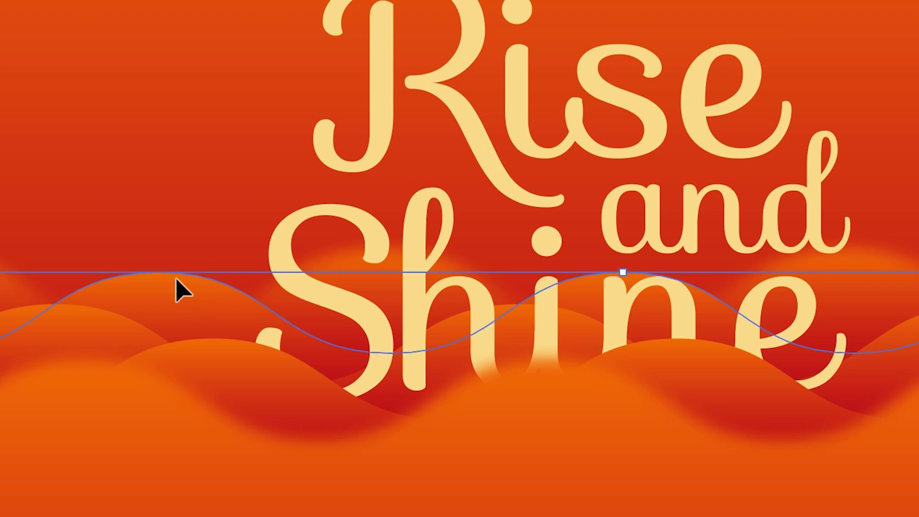
shift+click(201, 346)
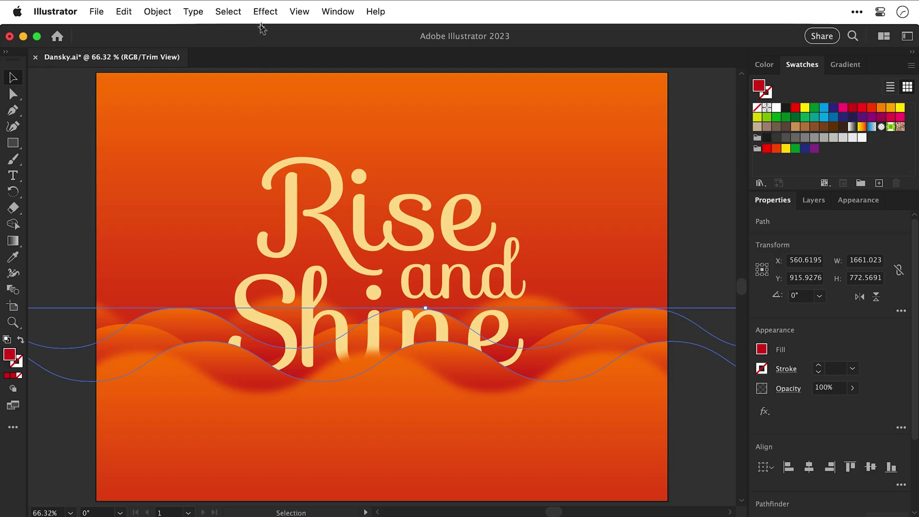
click(265, 11)
click(265, 49)
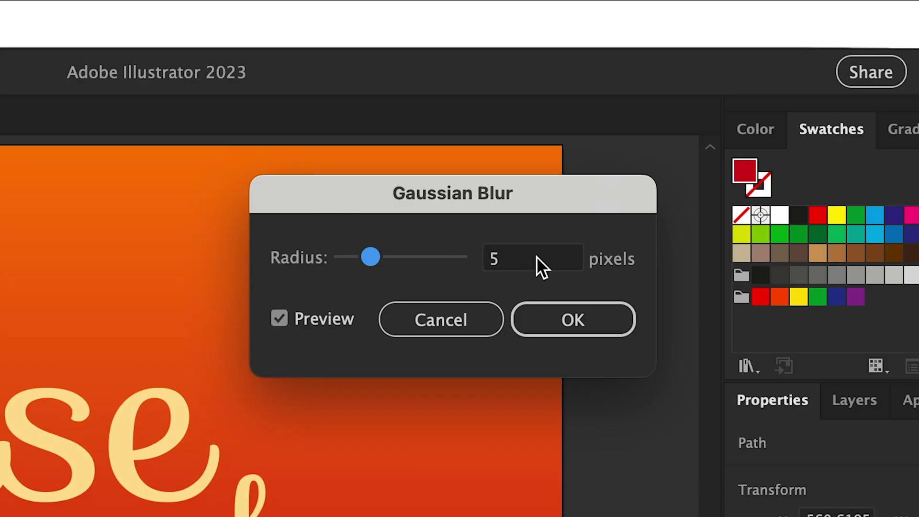
click(658, 131)
key(BackSpace)
text(2.5)
key(Return)
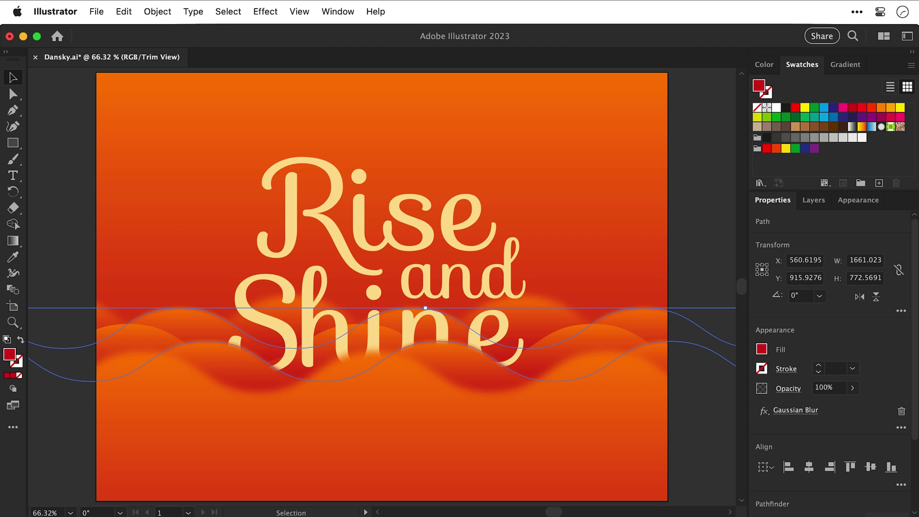
key(super+shift+a)
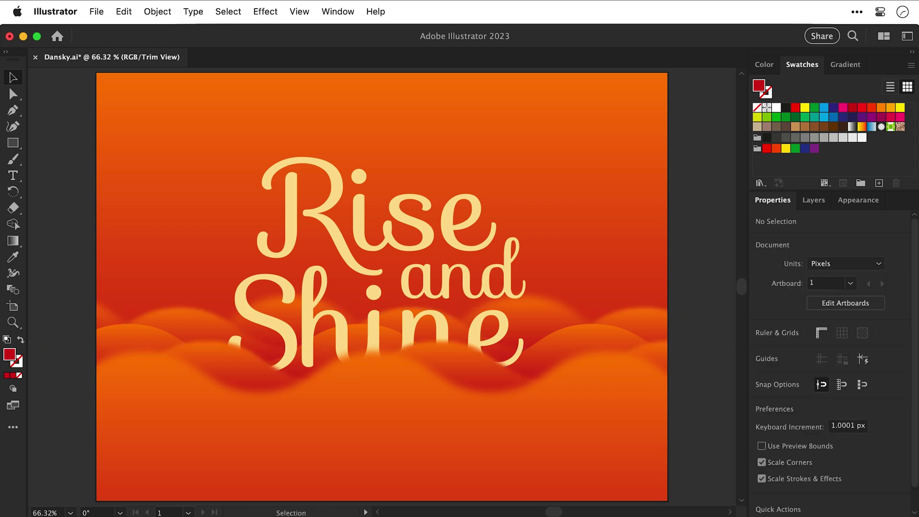
click(178, 307)
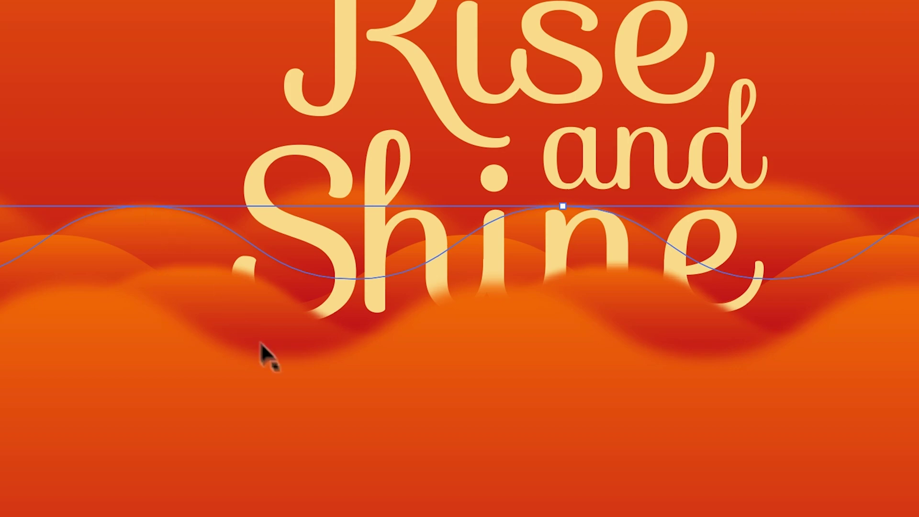
Use Recolor Artwork on two waves, shifting their orange toward golden yellow
shift+click(304, 400)
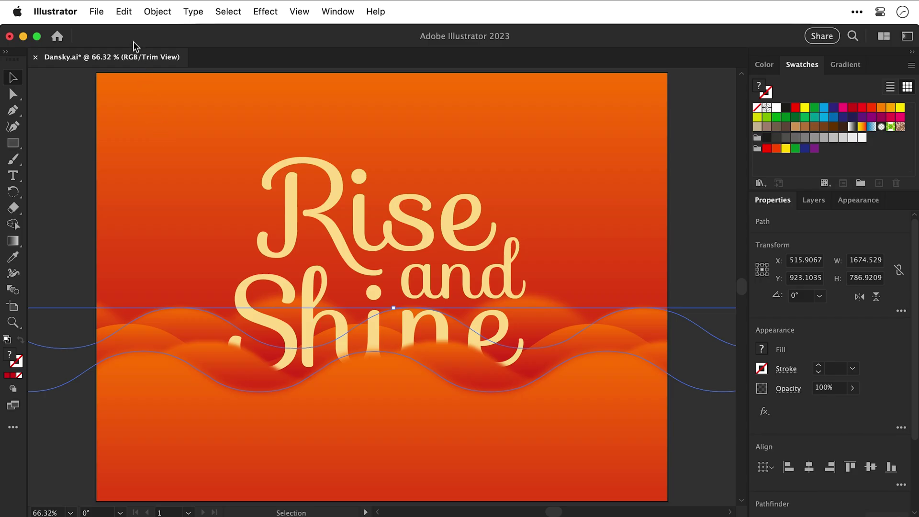
click(125, 20)
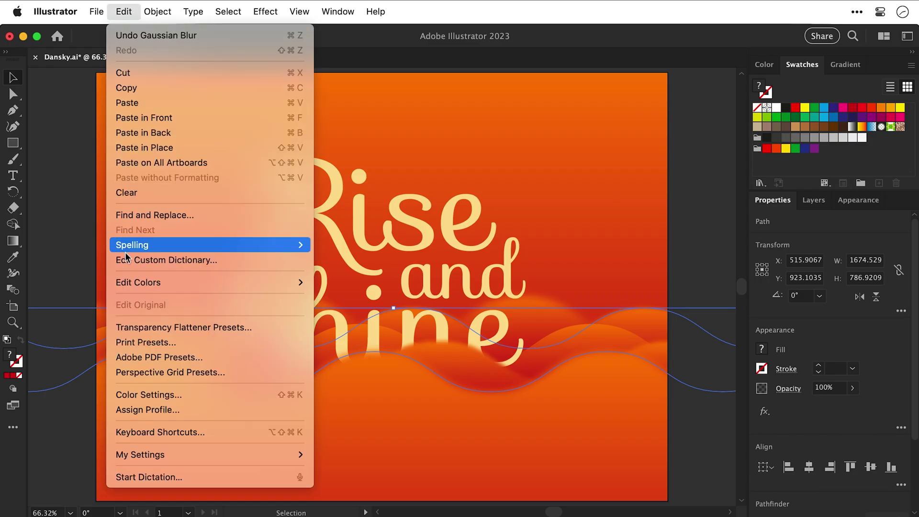
mouse_move(128, 284)
click(330, 283)
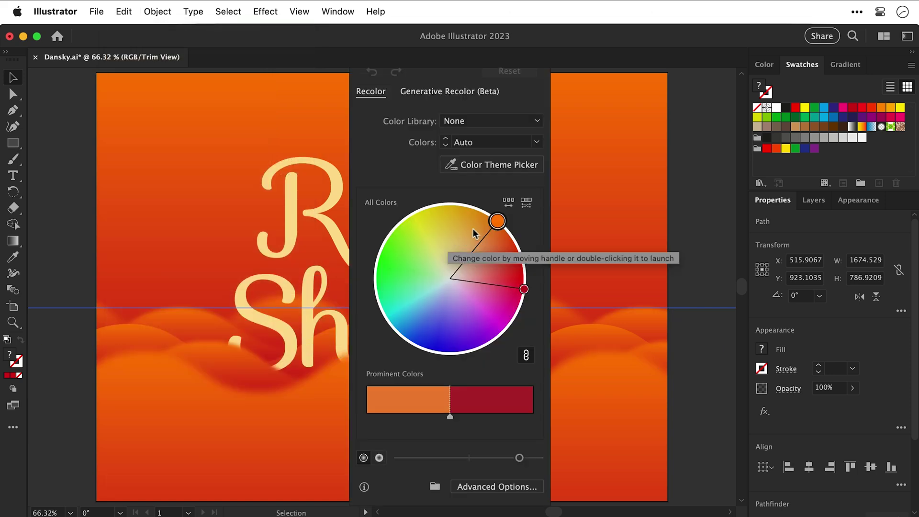
drag(497, 221, 487, 213)
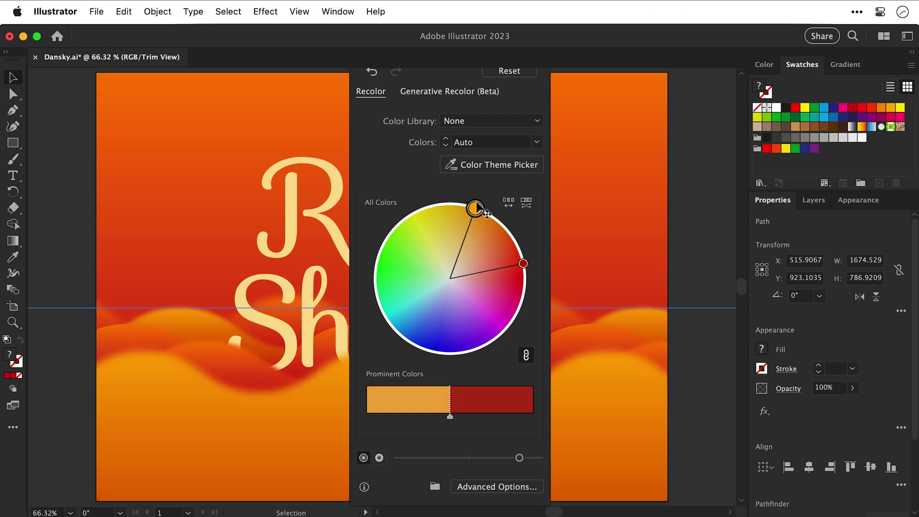
click(702, 258)
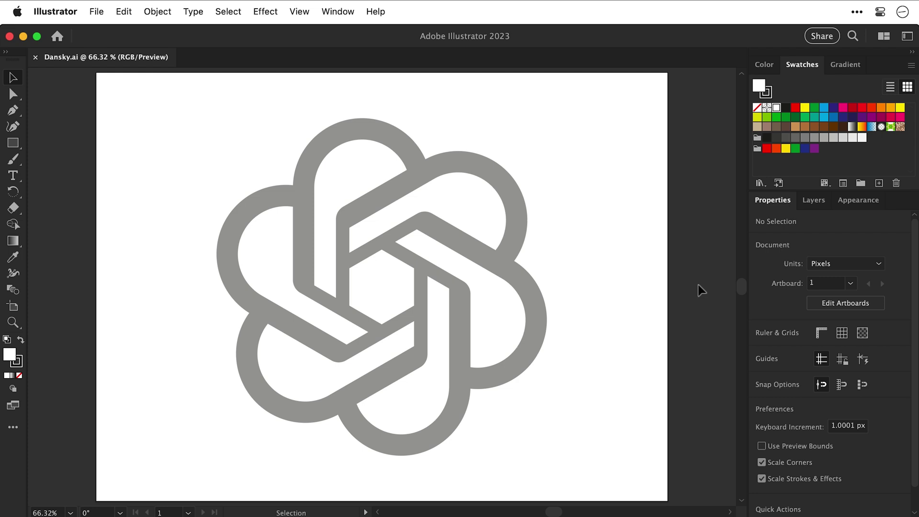
Zoom into the upper-left loop junction and draw a closed Pen polygon over the band crossing
key(z)
drag(277, 183, 414, 262)
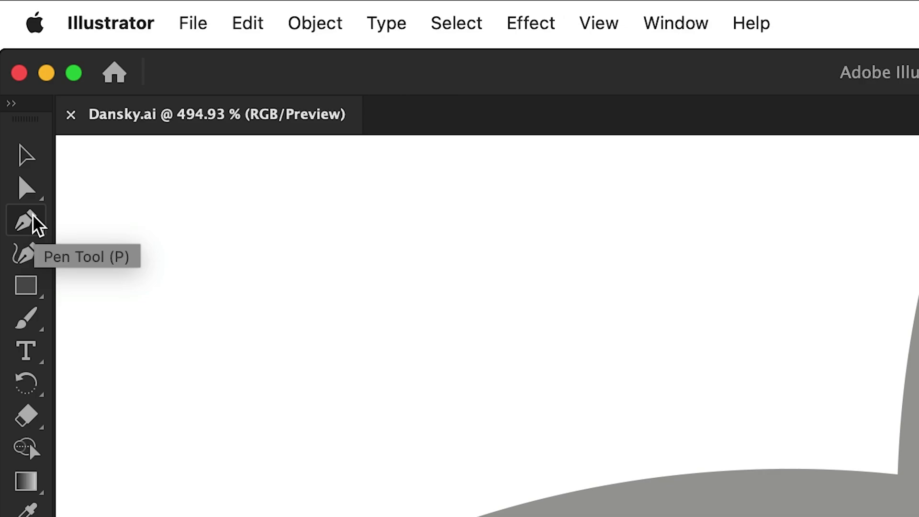
click(16, 112)
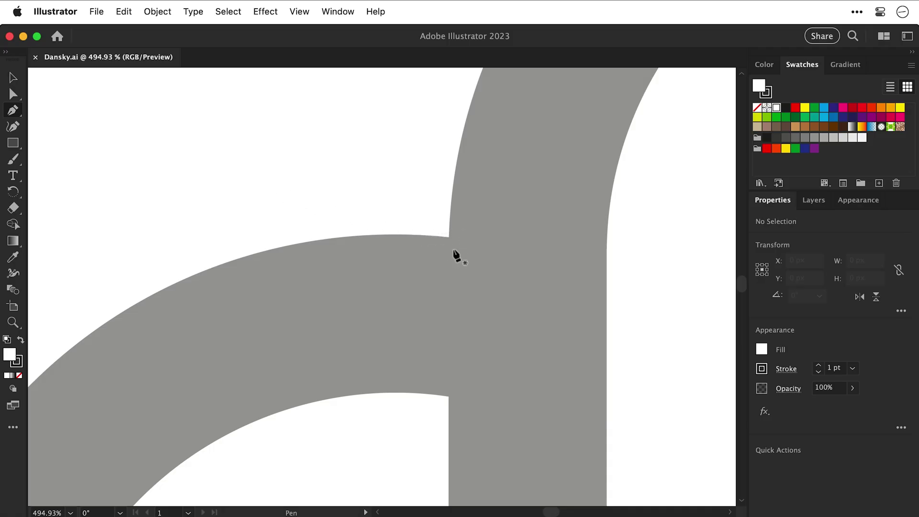
key(super+u)
click(449, 237)
click(206, 172)
click(104, 245)
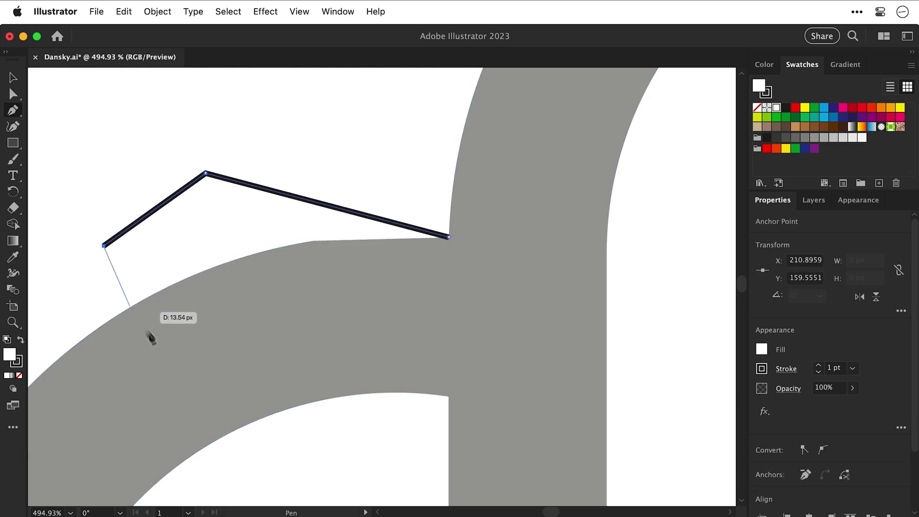
click(222, 470)
click(402, 444)
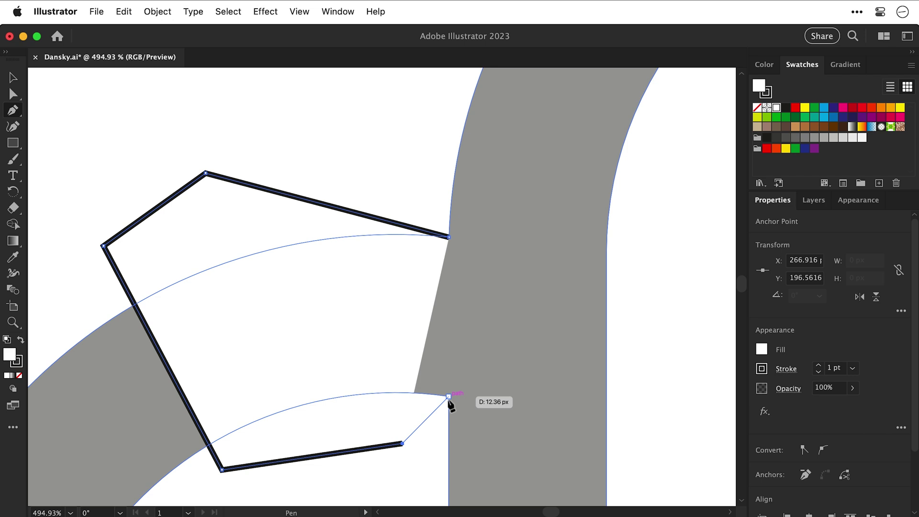
click(449, 396)
click(449, 237)
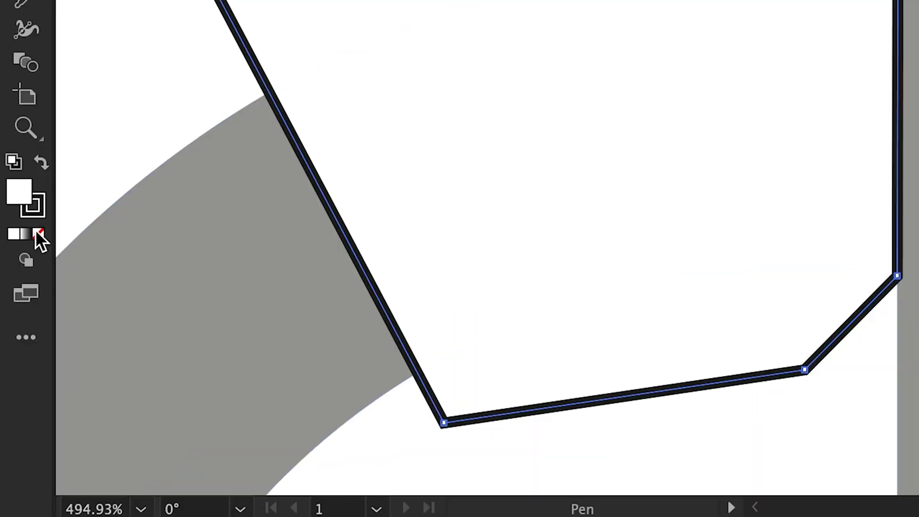
Make the polygon solid black with no stroke, then switch to Outline mode
click(36, 231)
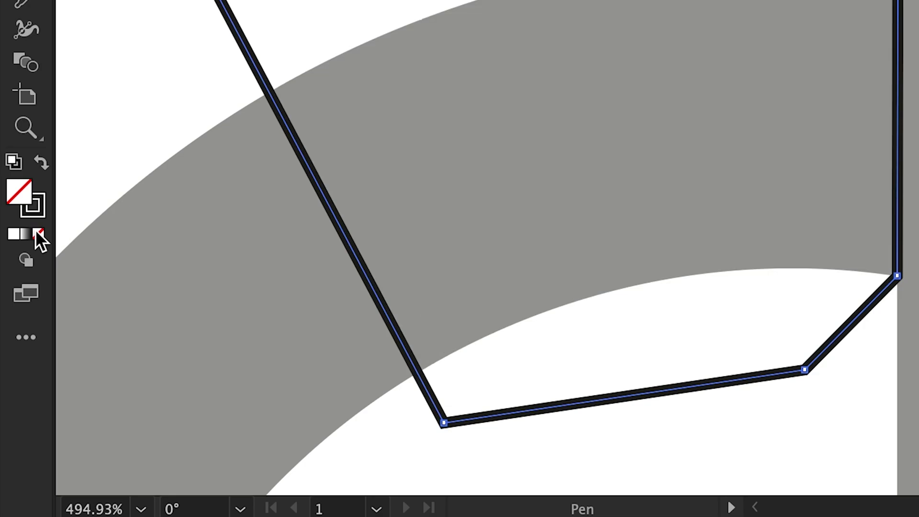
click(41, 165)
key(v)
click(140, 67)
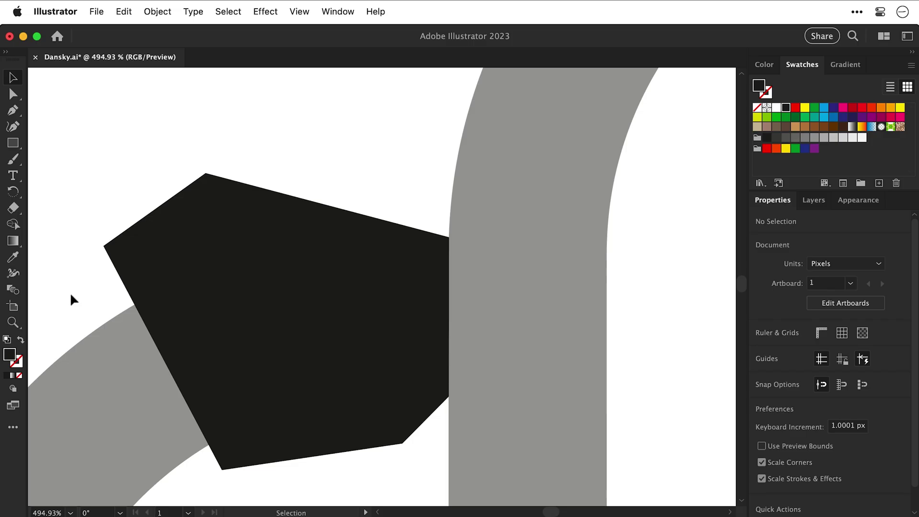
key(super+y)
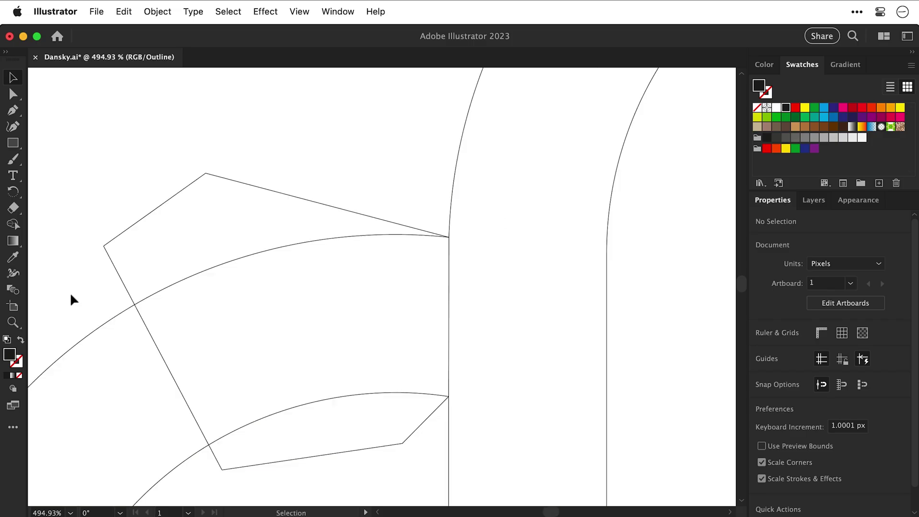
With Shape Builder, erase the outer region and merge the quadrilateral with the band region
key(super+a)
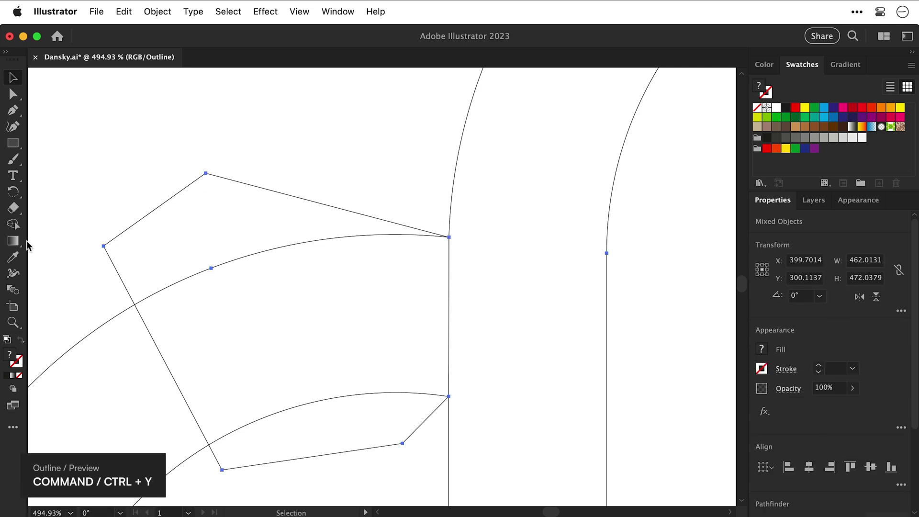
click(14, 225)
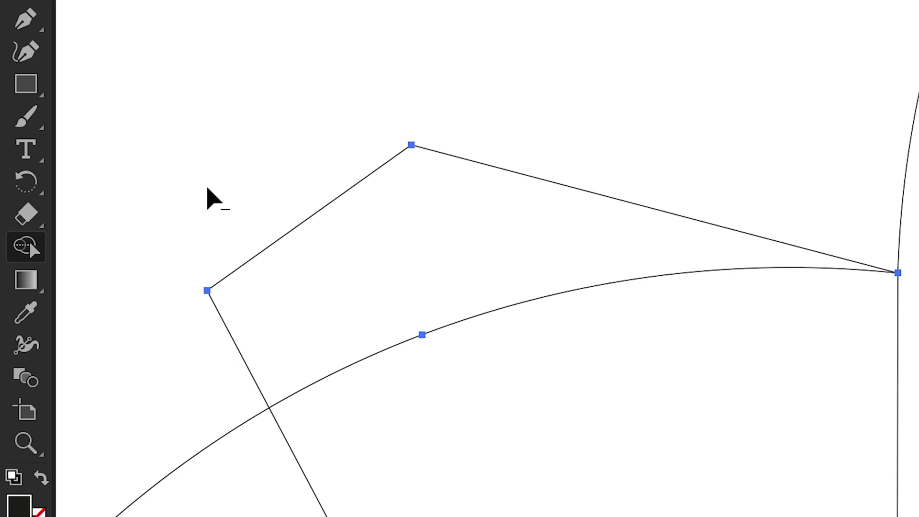
drag(207, 187, 293, 283)
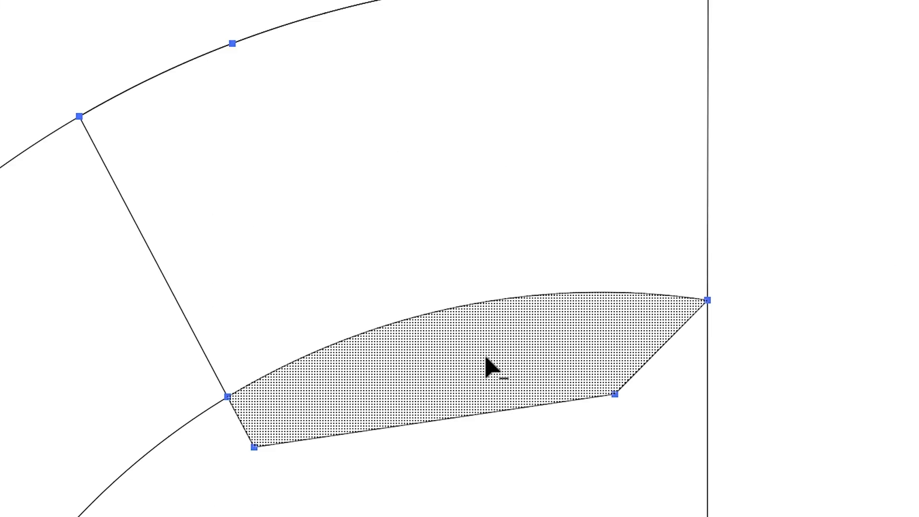
drag(486, 359, 554, 441)
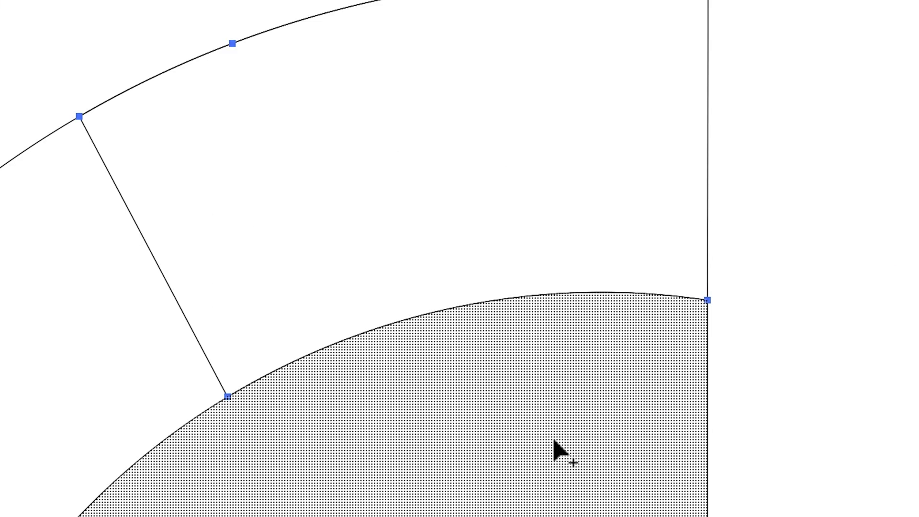
Return to Preview mode and drag out the black band piece to check it
key(v)
key(super+y)
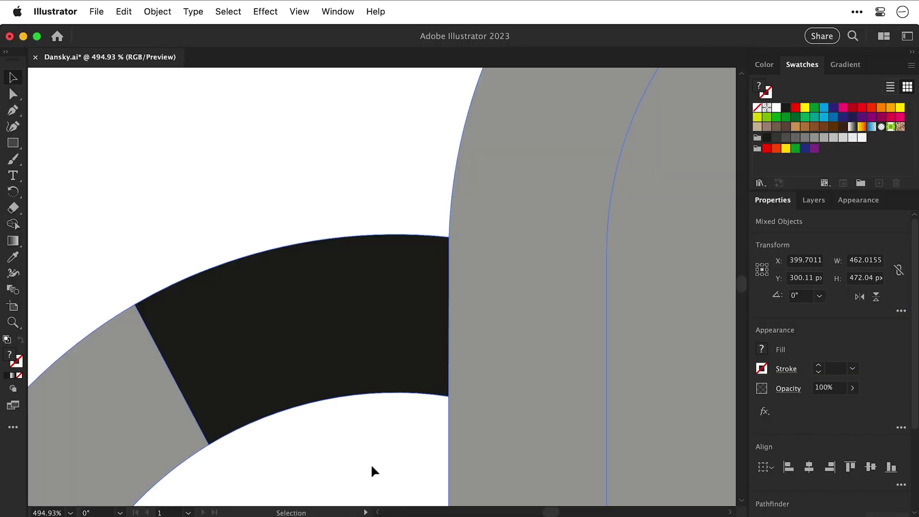
click(372, 467)
drag(341, 374, 431, 292)
Return the band piece to its original spot and fill it with a white-to-black linear gradient at 0°
key(super+z)
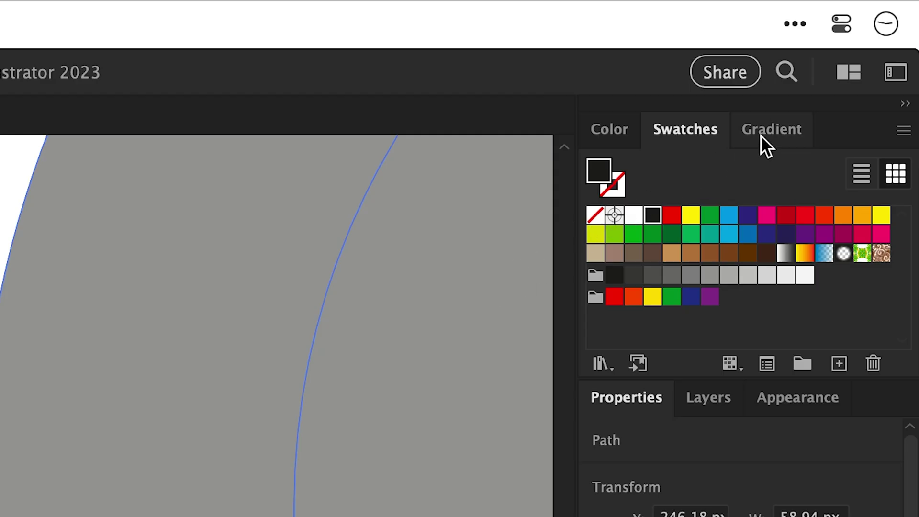
click(837, 66)
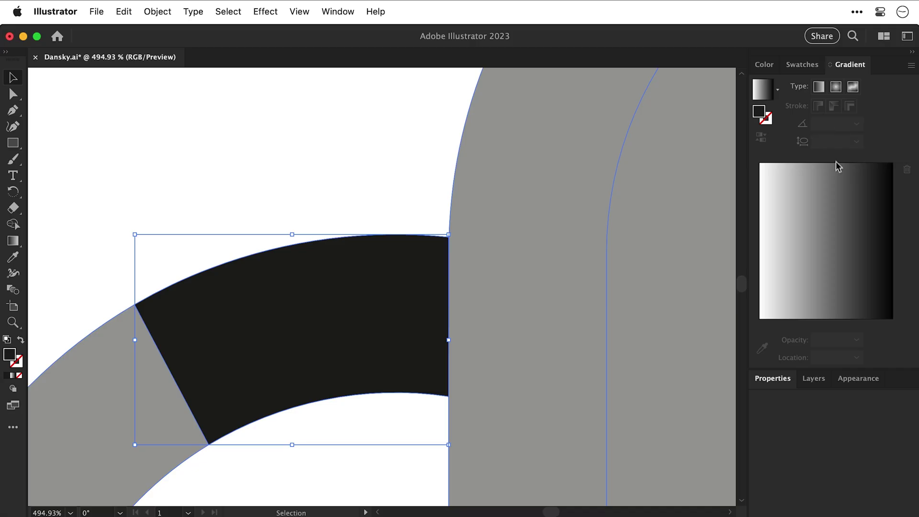
click(756, 331)
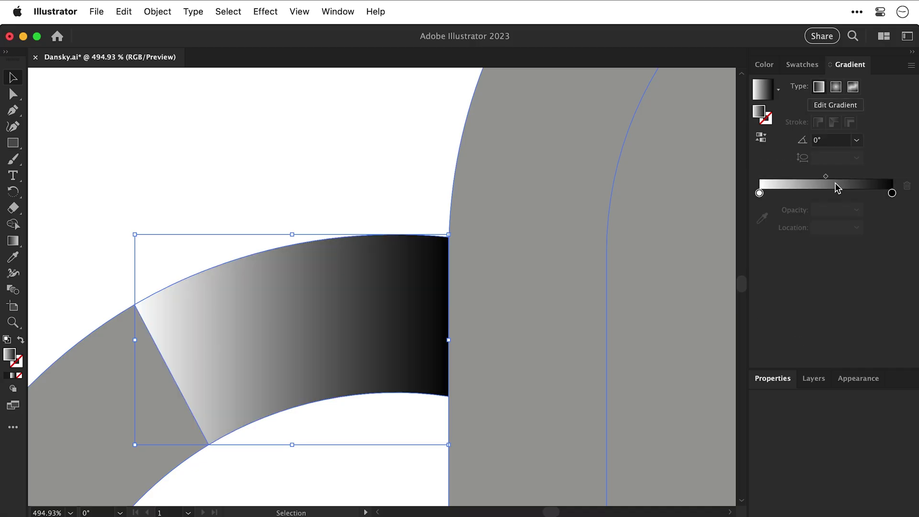
click(763, 139)
click(762, 139)
click(825, 139)
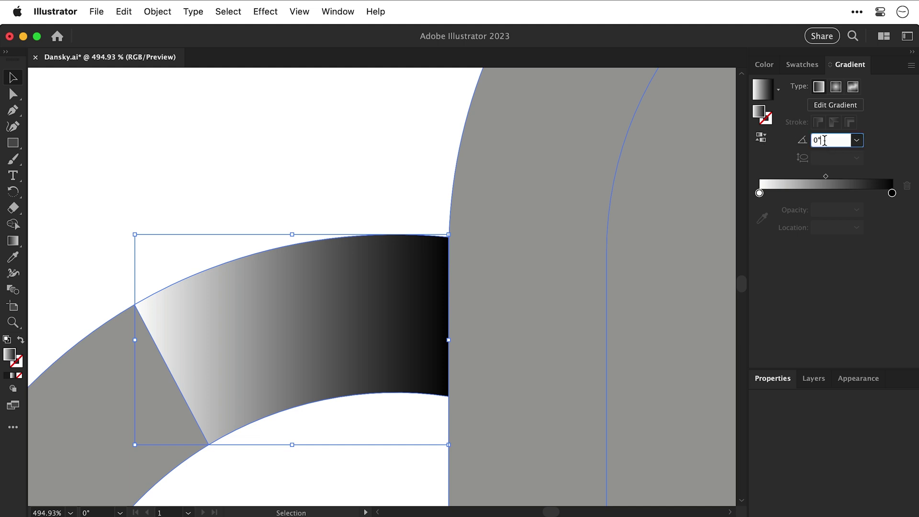
text(40)
key(Return)
key(shift+Up)
key(shift+Up)
key(shift+Up)
key(shift+Up)
key(shift+Up)
key(shift+Up)
key(shift+Up)
key(shift+Up)
text(0)
key(Return)
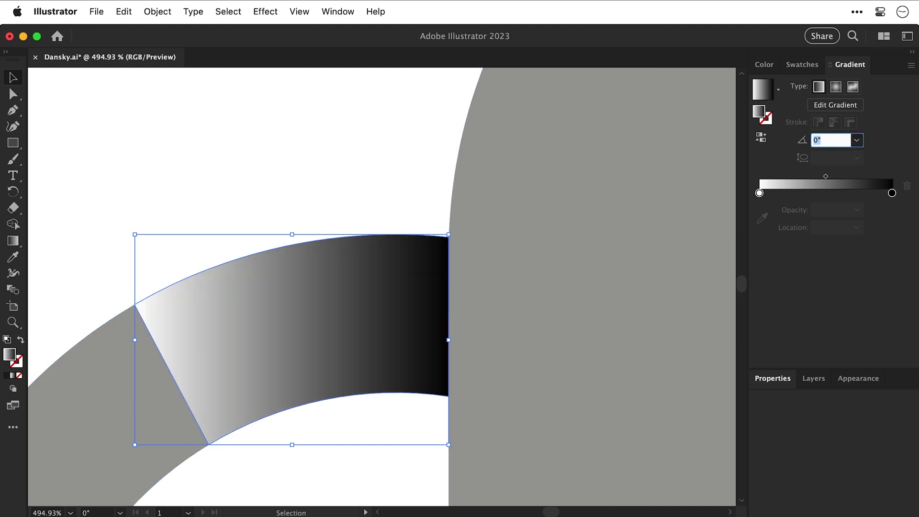
Make the white gradient stop 0% opaque and drag it to about 26% with the Gradient tool
click(760, 193)
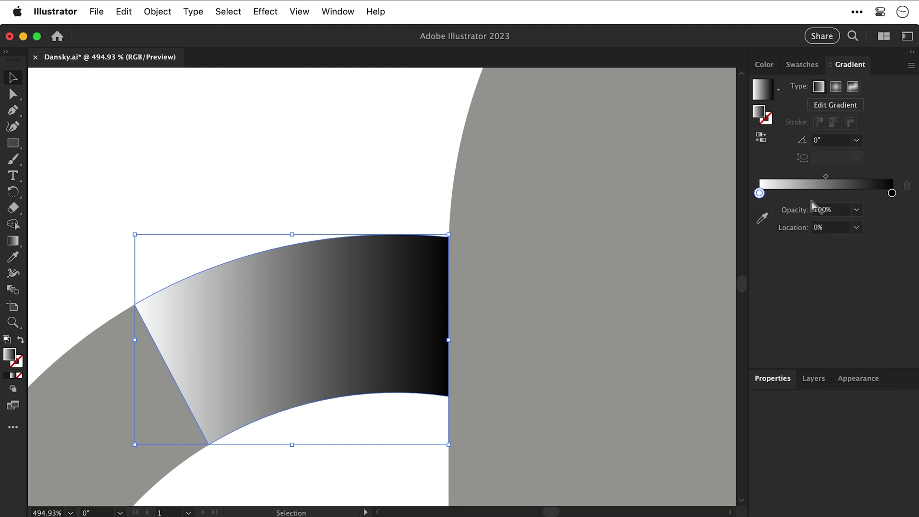
click(856, 209)
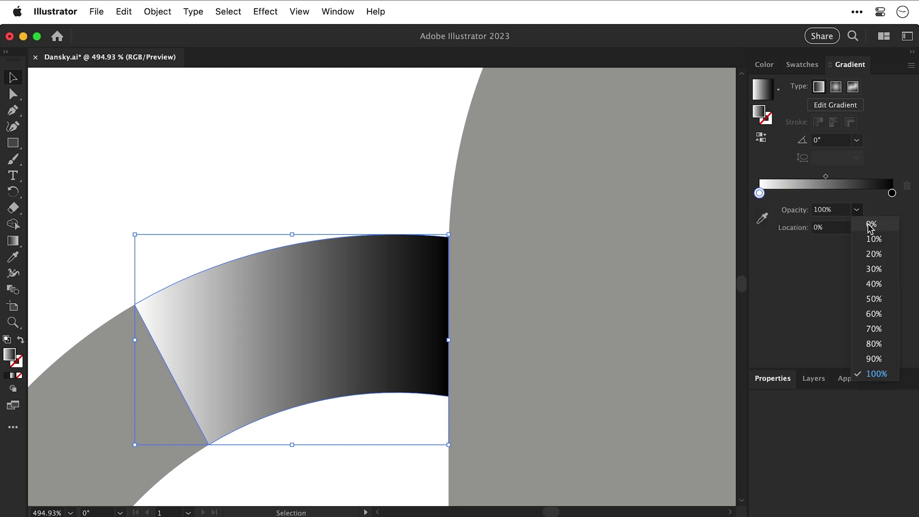
click(870, 225)
click(392, 168)
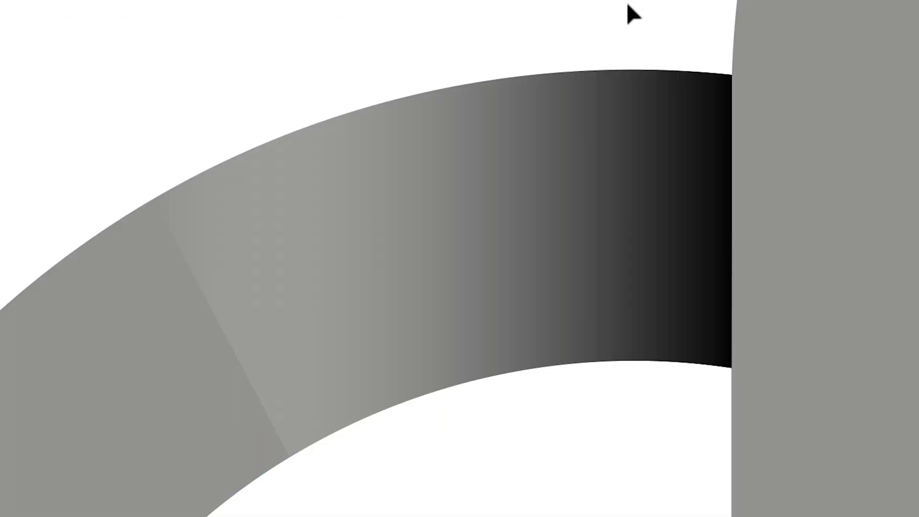
click(627, 135)
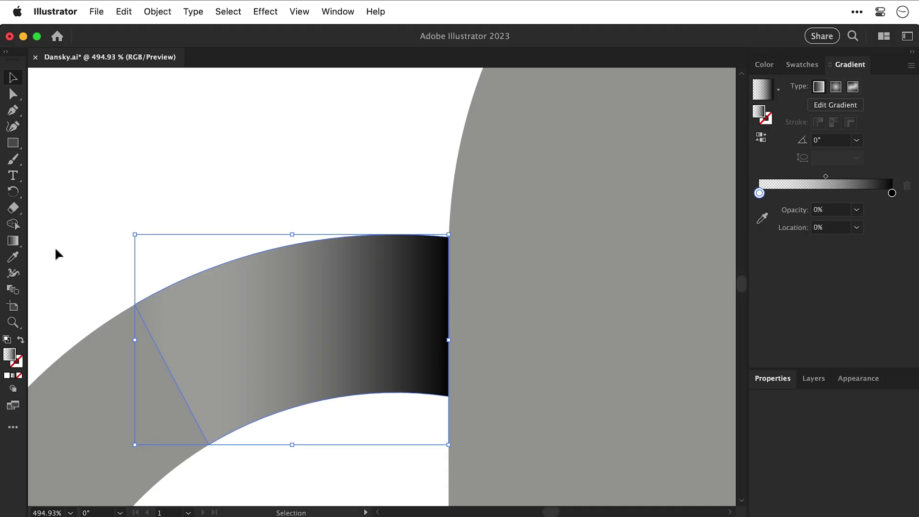
click(14, 244)
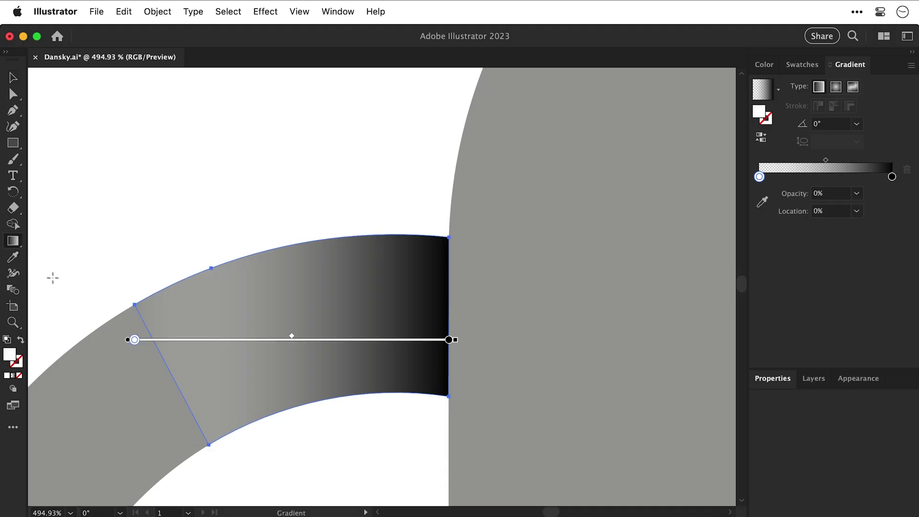
drag(136, 341, 218, 342)
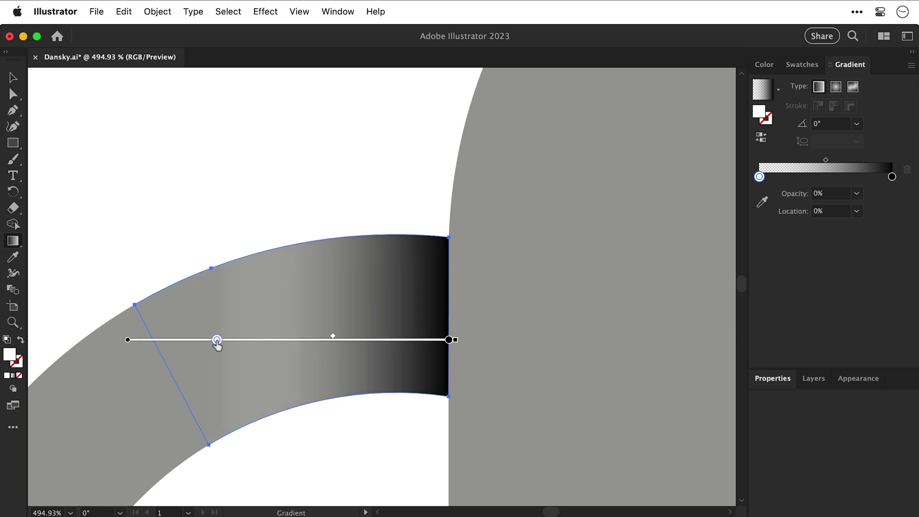
Deselect the band piece, zoom out to the whole artboard, and select all the logo's paths
key(v)
click(168, 237)
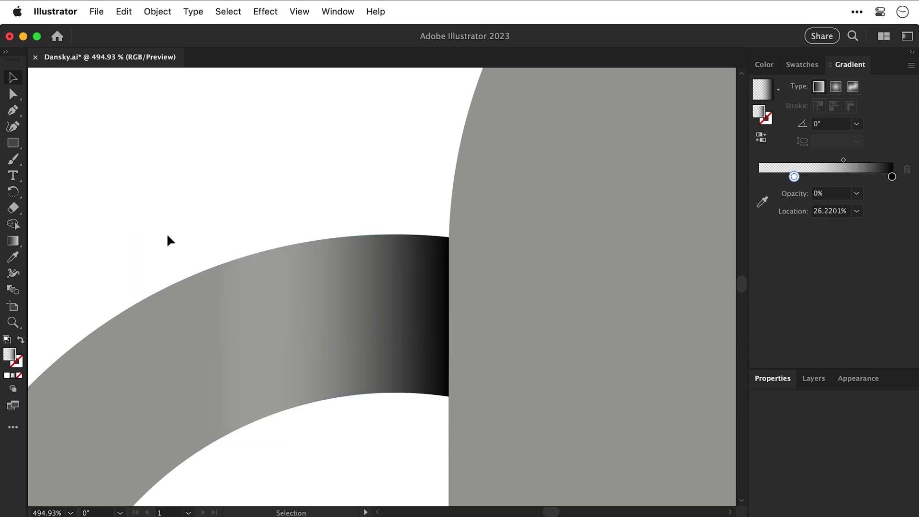
key(super+0)
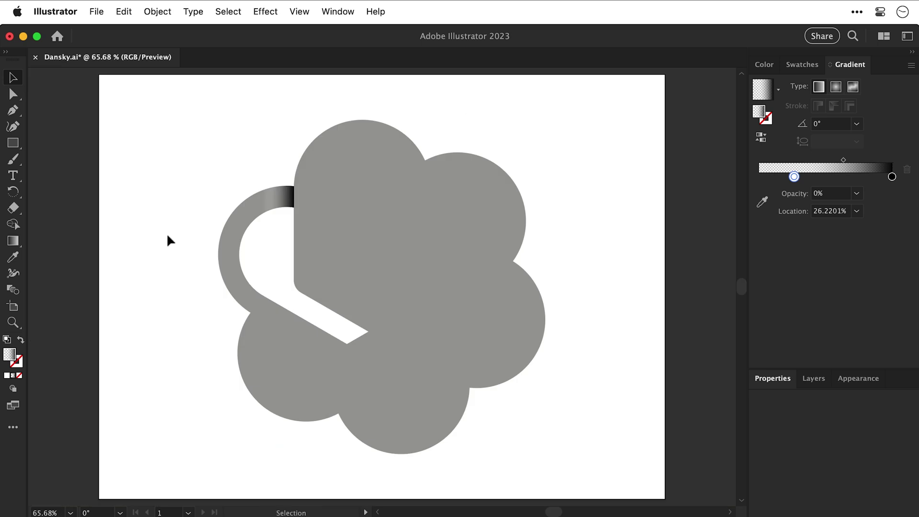
key(super+a)
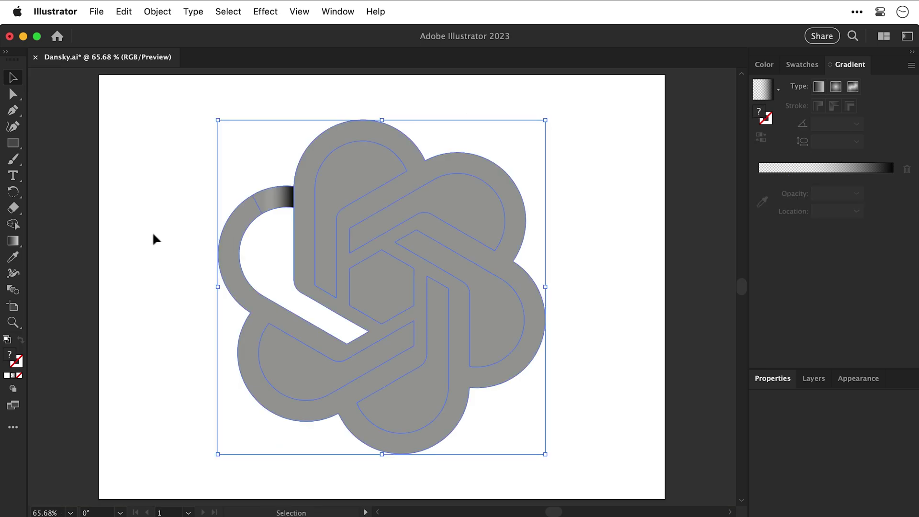
With Shape Builder, delete the knot's inner regions: top petal, right, bottom-left and centre hexagon
click(13, 225)
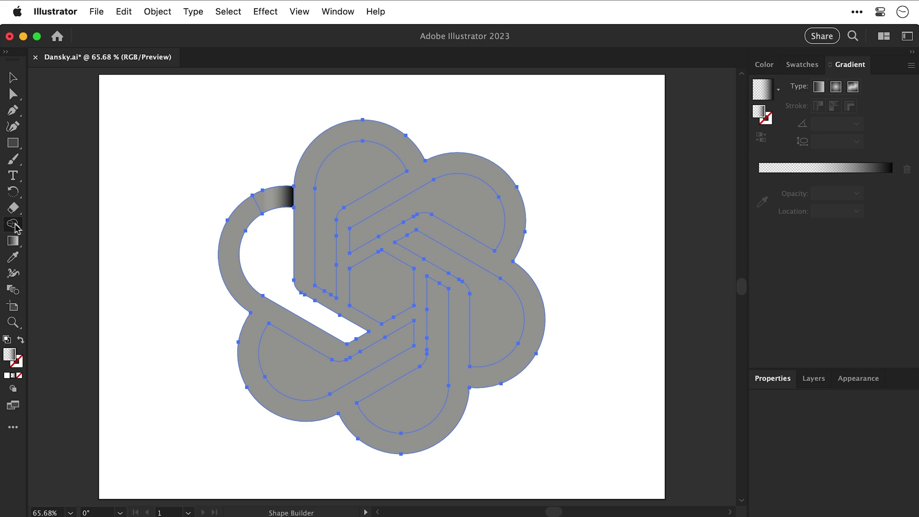
mouse_move(361, 201)
mouse_down()
mouse_move(406, 215)
mouse_move(441, 256)
mouse_move(439, 249)
mouse_up()
alt+click(435, 291)
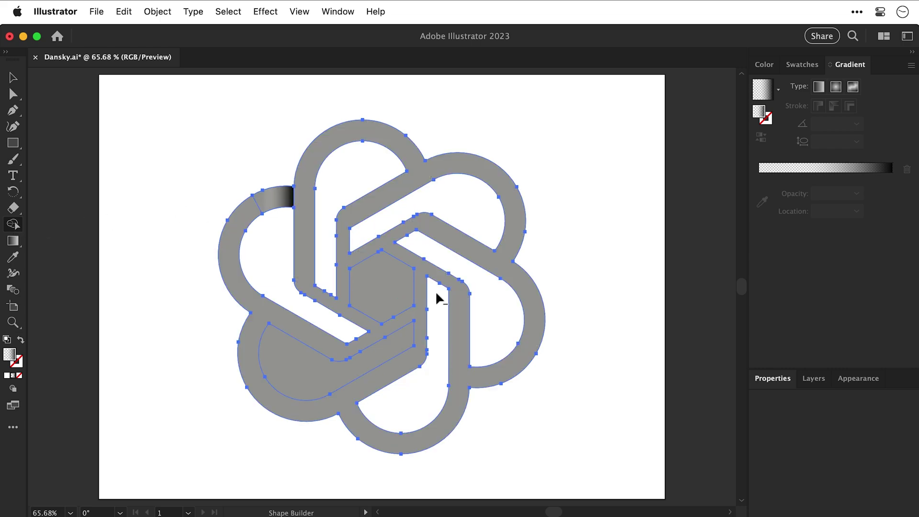
alt+click(404, 332)
alt+click(386, 297)
key(v)
click(386, 298)
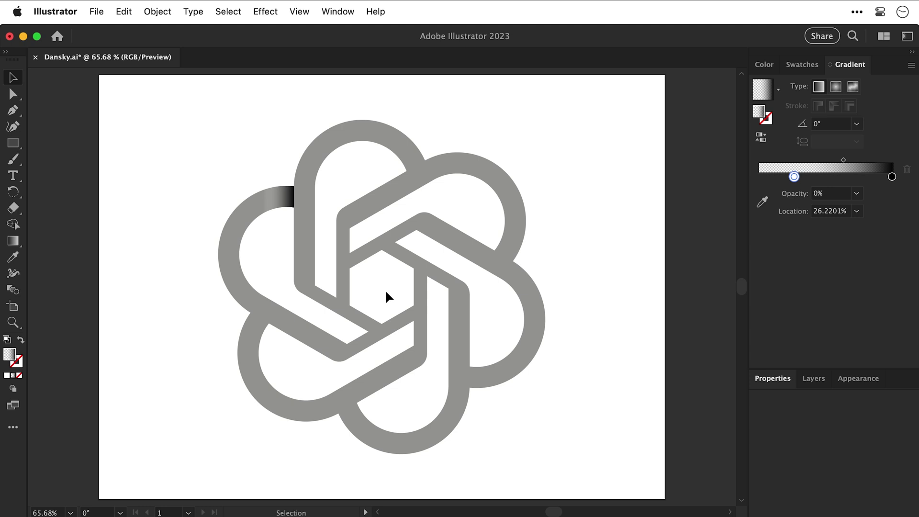
key(p)
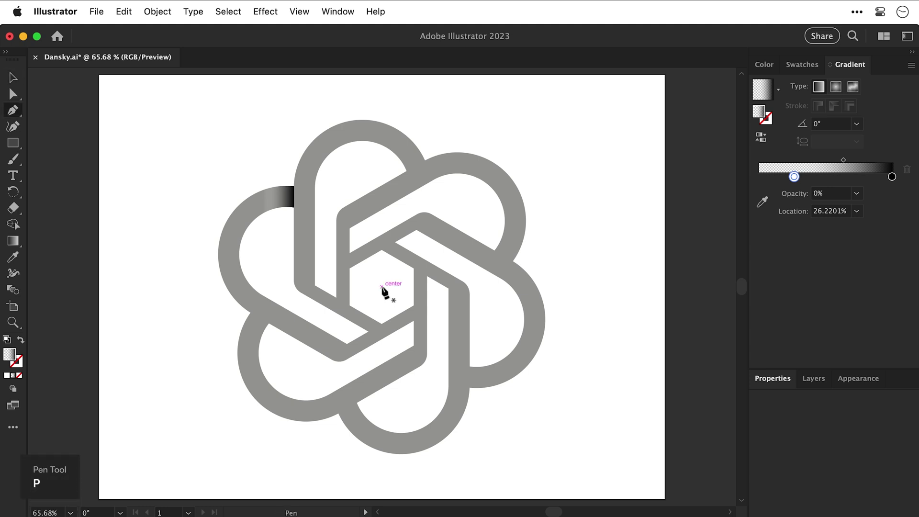
Place a single Pen anchor at the knot's centre, check it in Outline view, then select the top-left piece
click(382, 286)
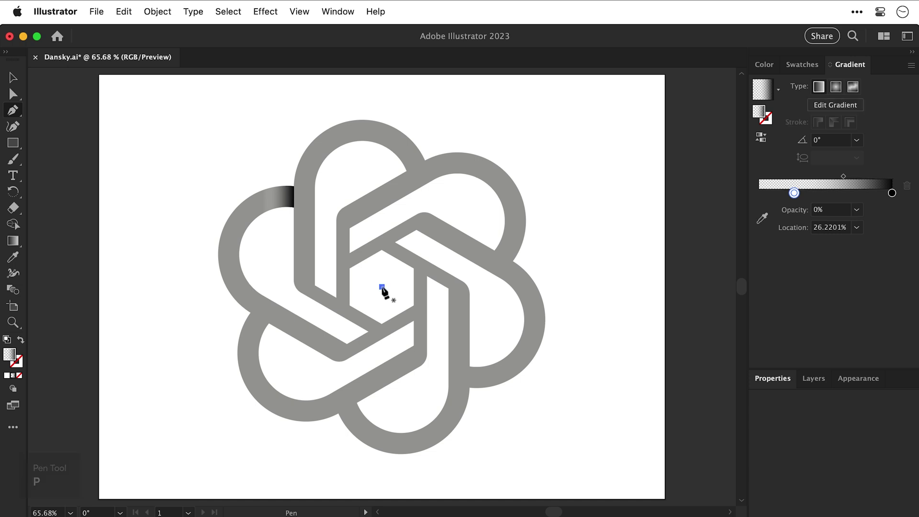
key(v)
click(438, 346)
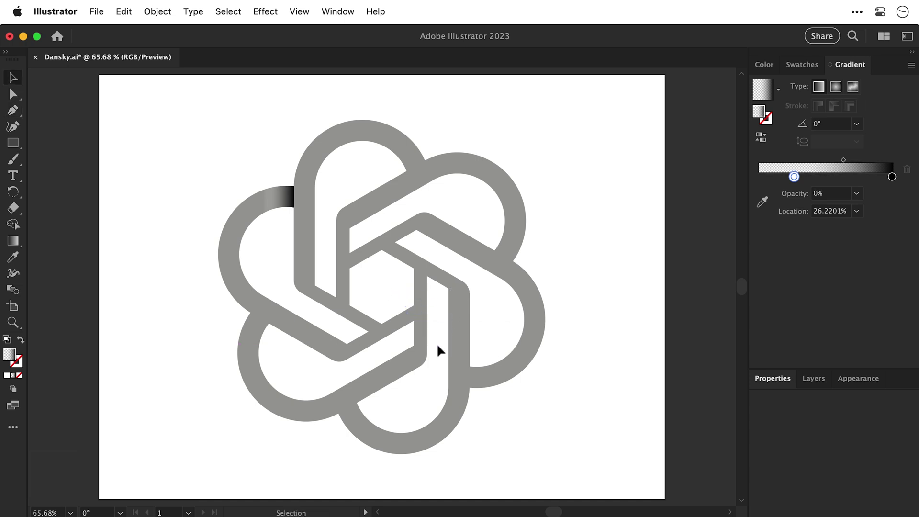
key(super+y)
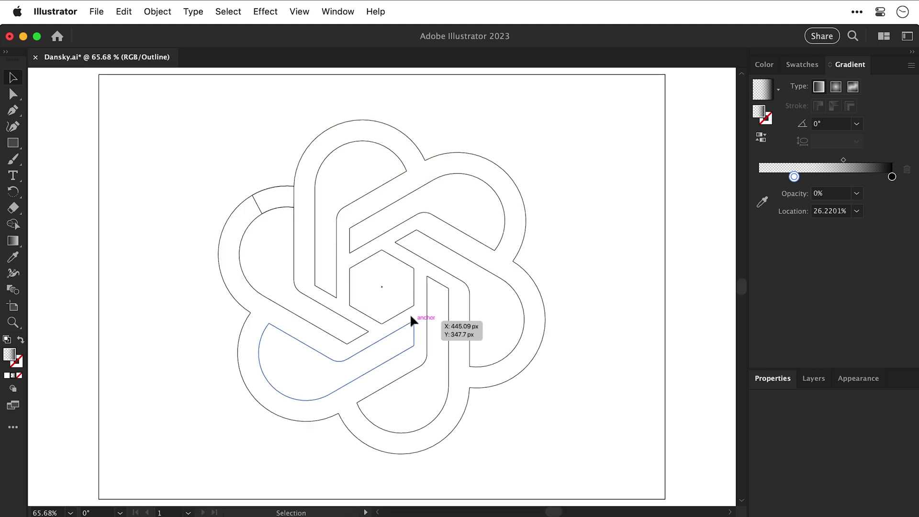
drag(383, 287, 383, 307)
key(super+z)
click(383, 305)
key(super+y)
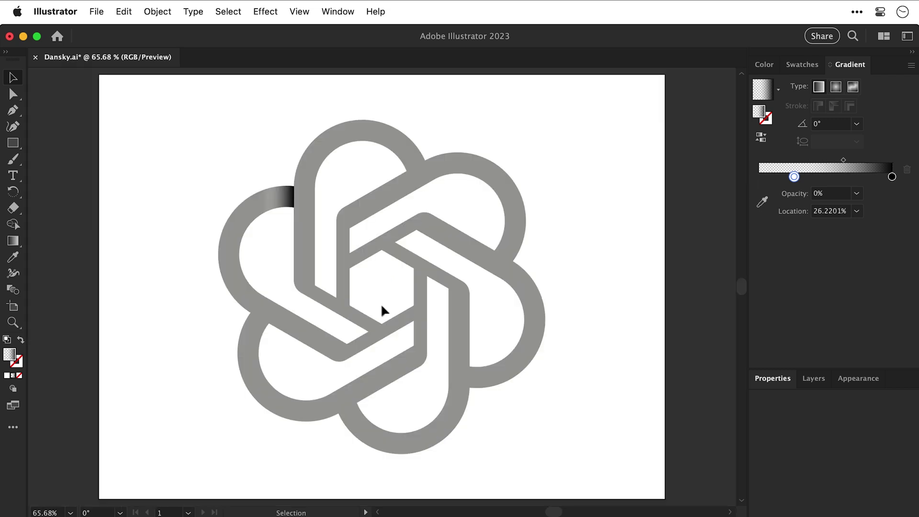
click(290, 203)
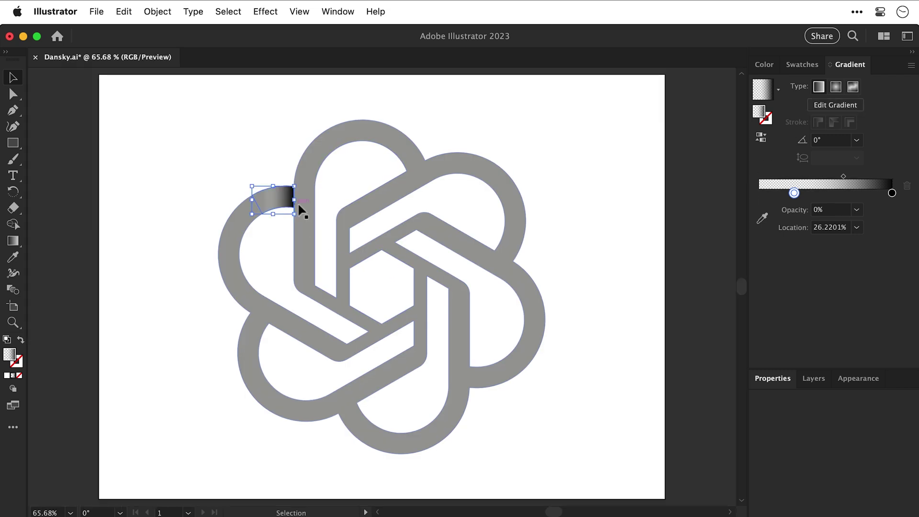
Give the top-left shaded piece 40% opacity and the Multiply blend mode
click(769, 377)
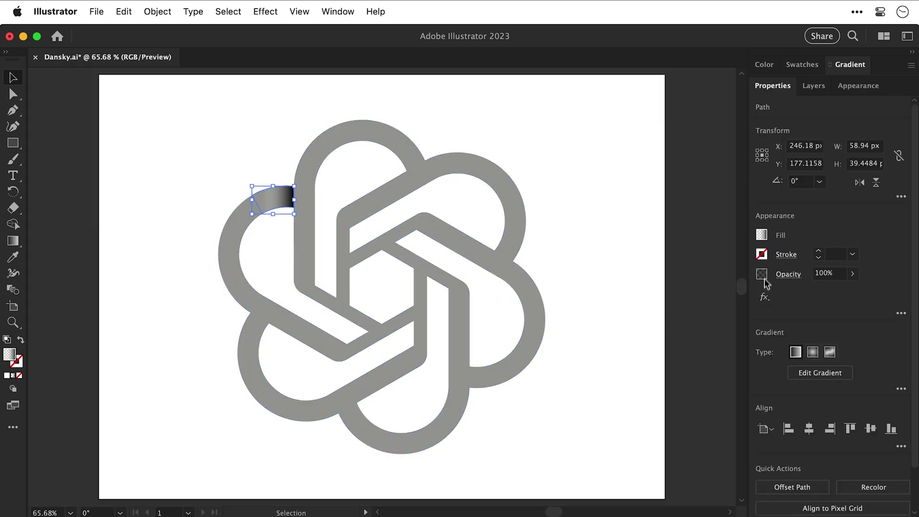
click(766, 69)
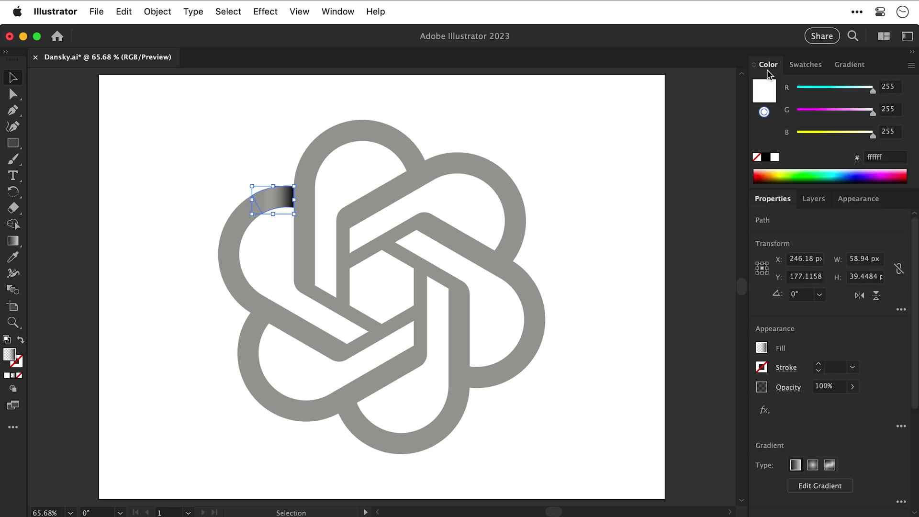
click(803, 67)
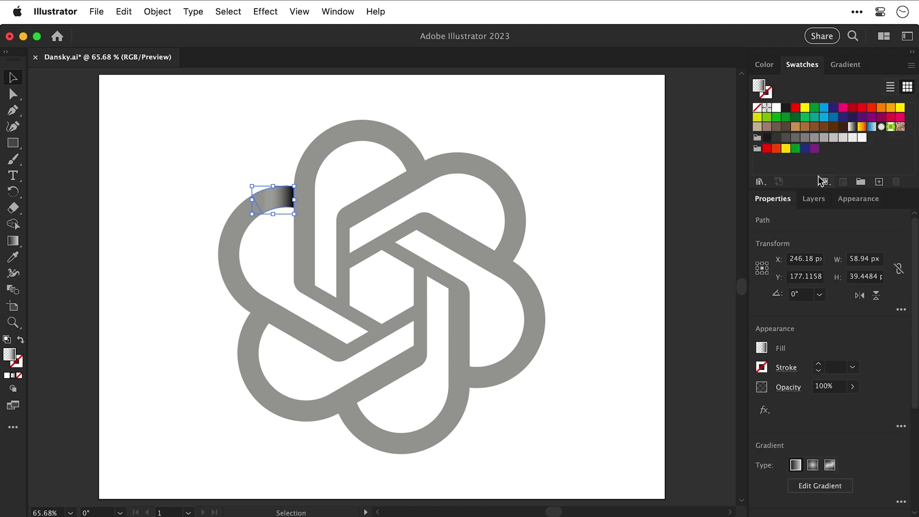
click(853, 386)
drag(853, 404, 822, 408)
click(787, 388)
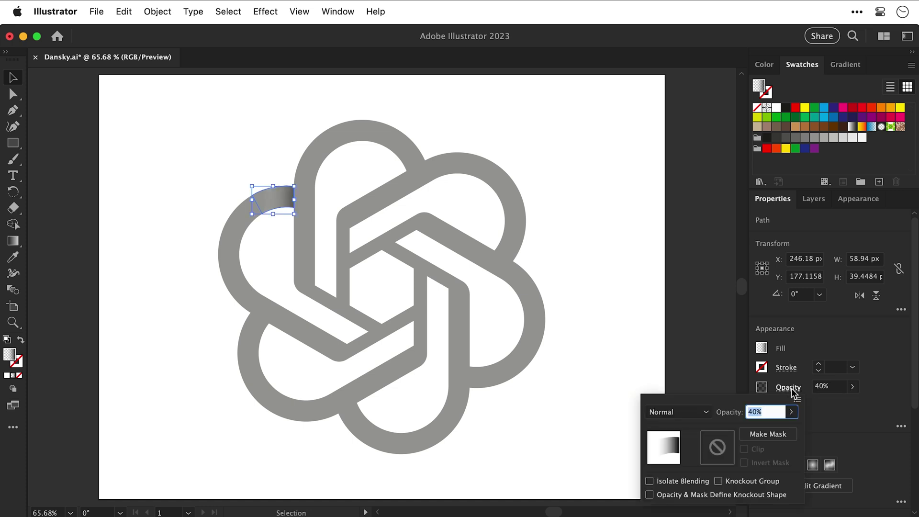
click(700, 412)
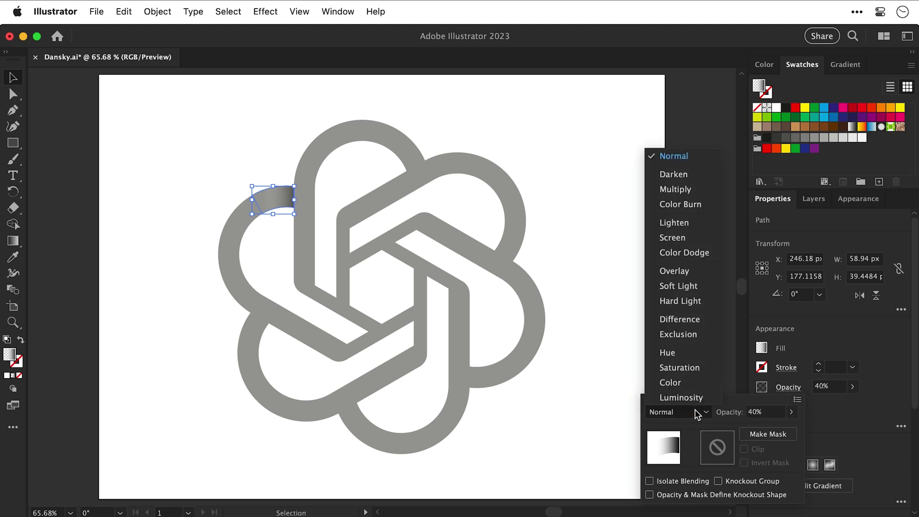
click(697, 191)
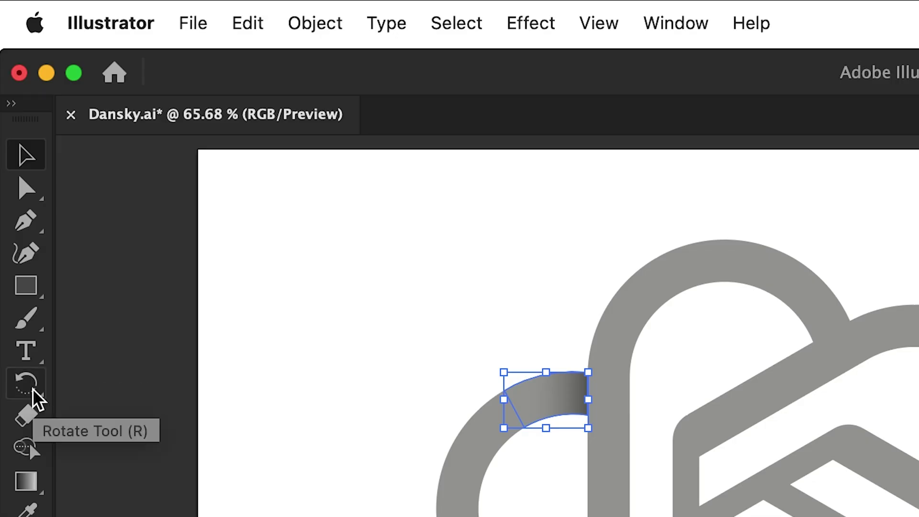
click(33, 390)
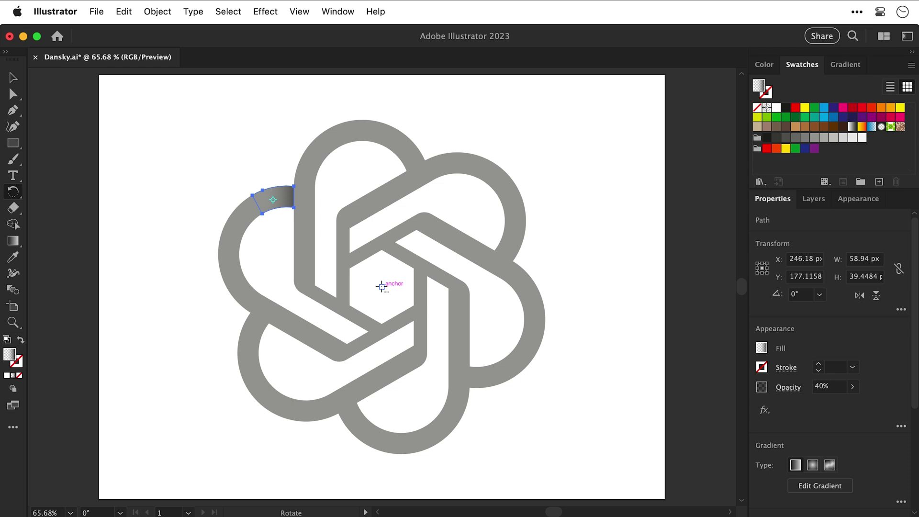
Rotate-copy the shaded piece by 360/6 (60°) around the centre point, then repeat with Transform Again
alt+click(381, 287)
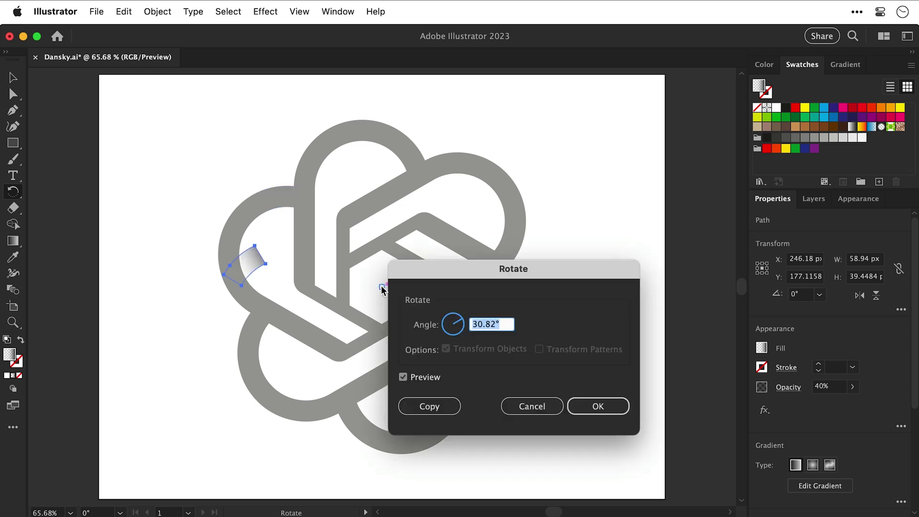
text(360/6)
key(Tab)
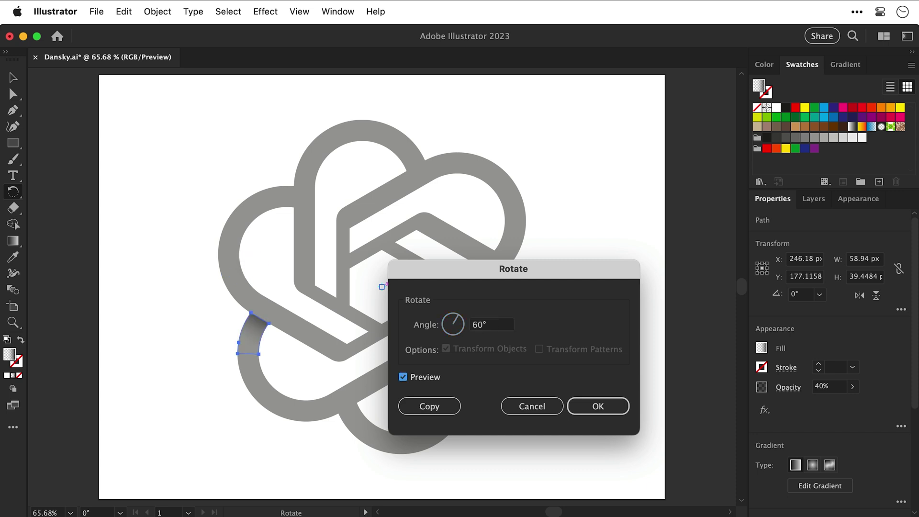
click(442, 406)
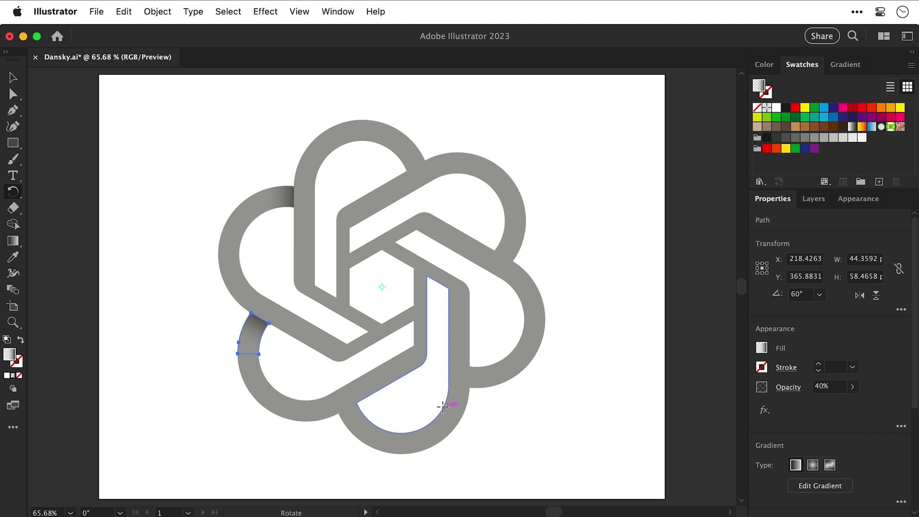
key(super+d)
key(super+d)
key(super+d)
Zoom in and draw a closed four-point shadow shape over an inner crossing of the knot
key(v)
key(super+shift+a)
key(super+equal)
key(super+equal)
key(p)
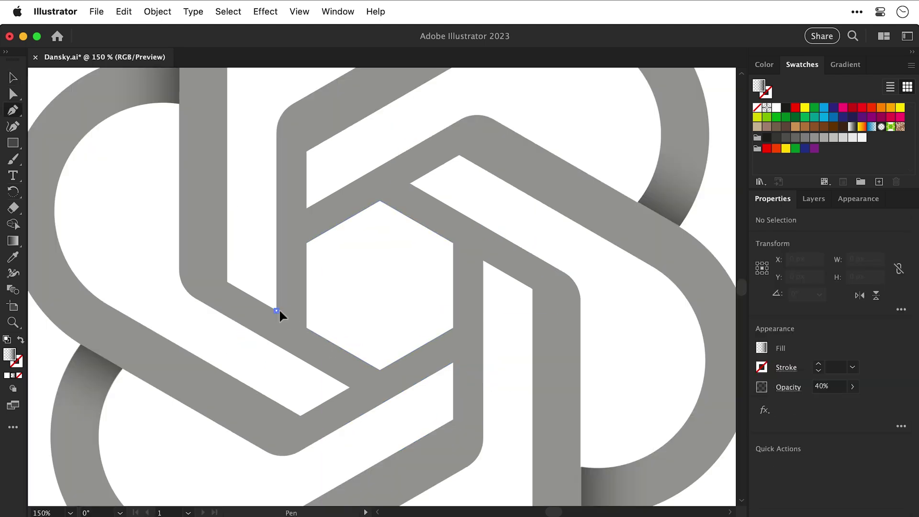
click(277, 311)
click(306, 327)
click(306, 243)
click(276, 243)
click(277, 311)
Give the shadow shape a reversed 90° gradient and set its opacity to 40%
key(v)
click(846, 64)
click(830, 140)
text(90)
key(Return)
click(762, 138)
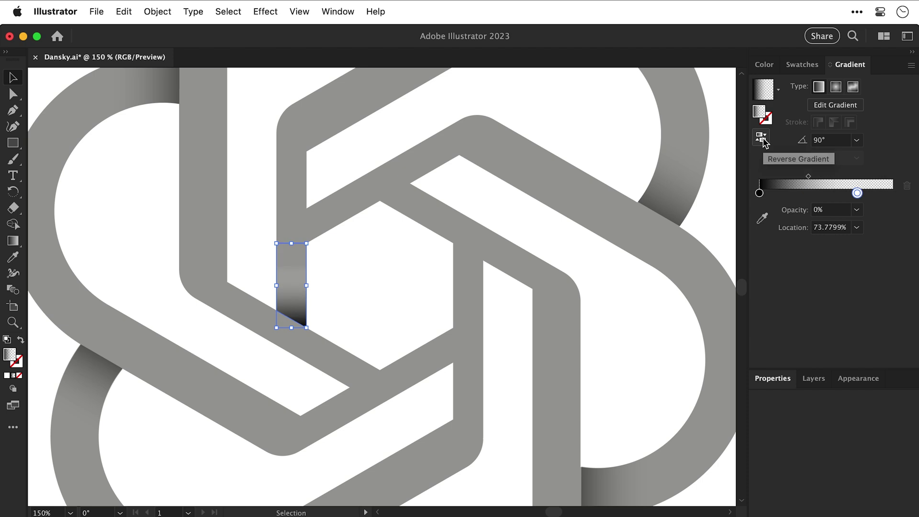
click(828, 140)
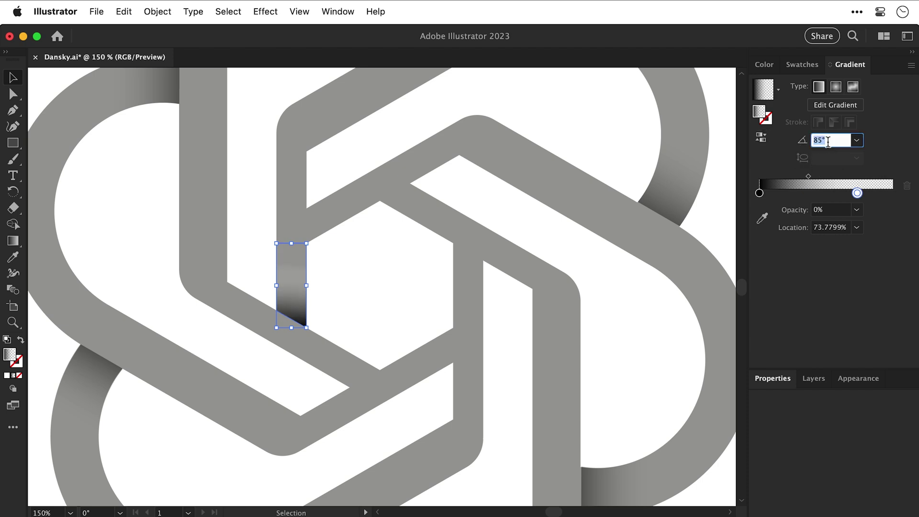
click(836, 273)
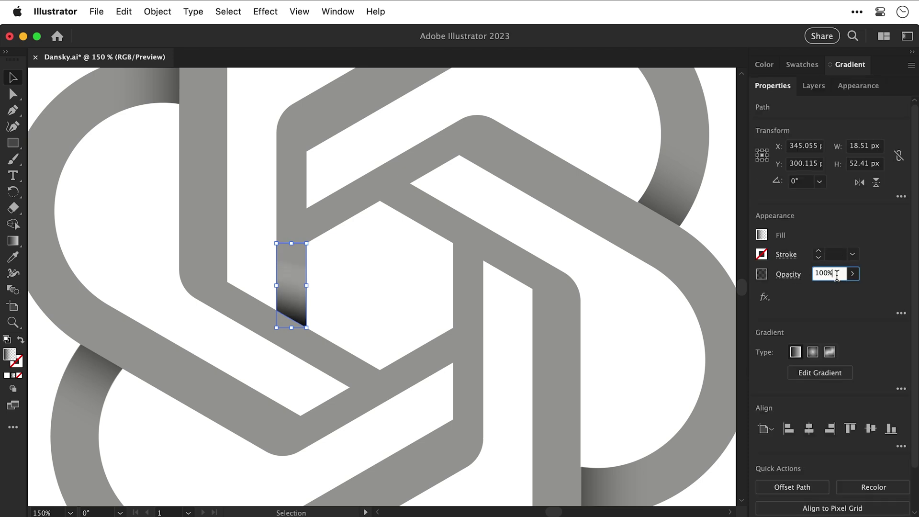
text(40)
key(Return)
Rotate-copy the shadow shape 60° around the knot's centre, repeat it, then fit the artboard in view
key(r)
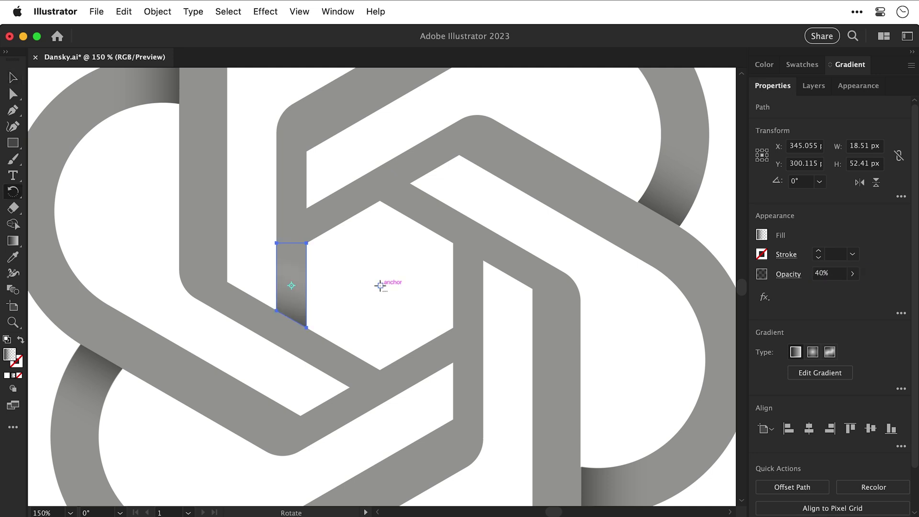
alt+click(380, 286)
click(403, 376)
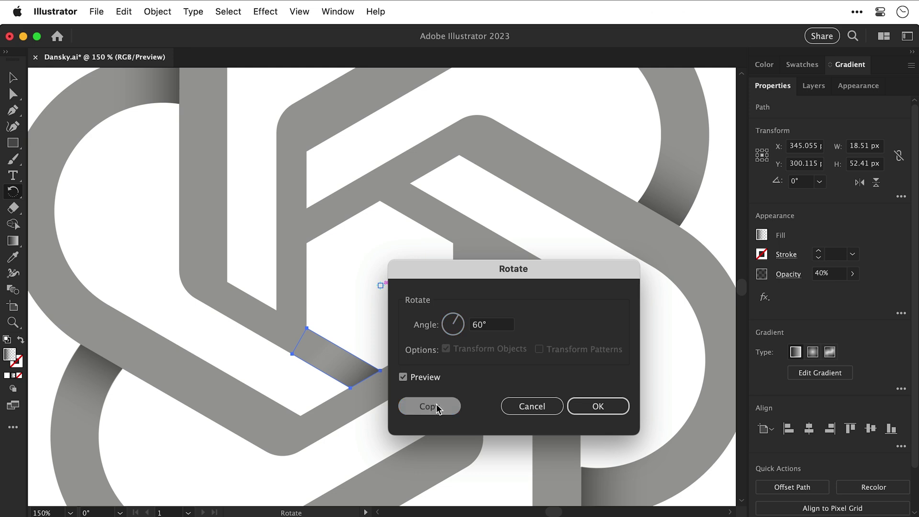
click(431, 463)
key(ctrl+d)
key(ctrl+d)
key(ctrl+d)
key(ctrl+d)
key(v)
click(438, 409)
key(ctrl+0)
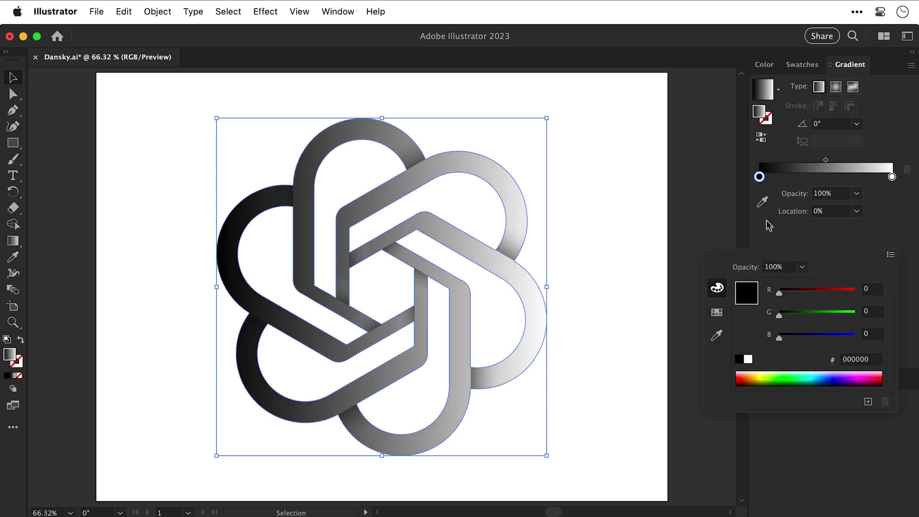
Change the knot's gradient stops to purple, magenta and light pink
click(892, 177)
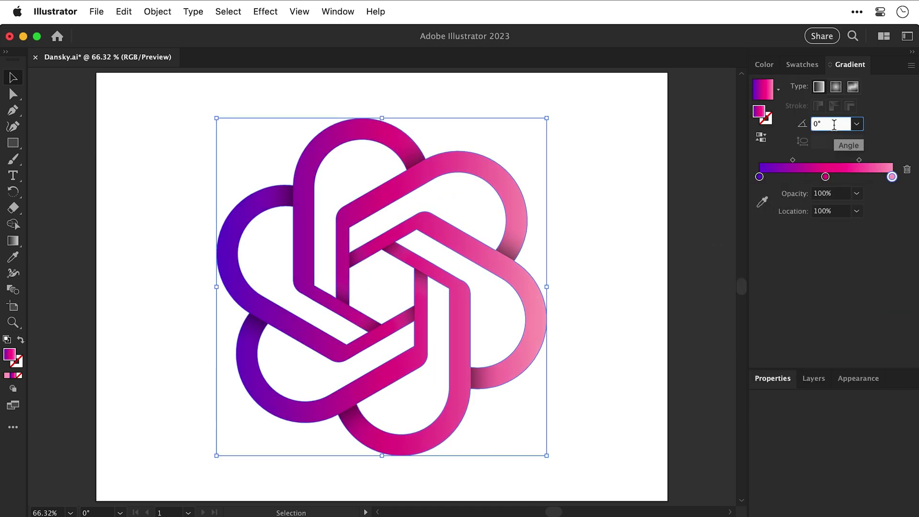